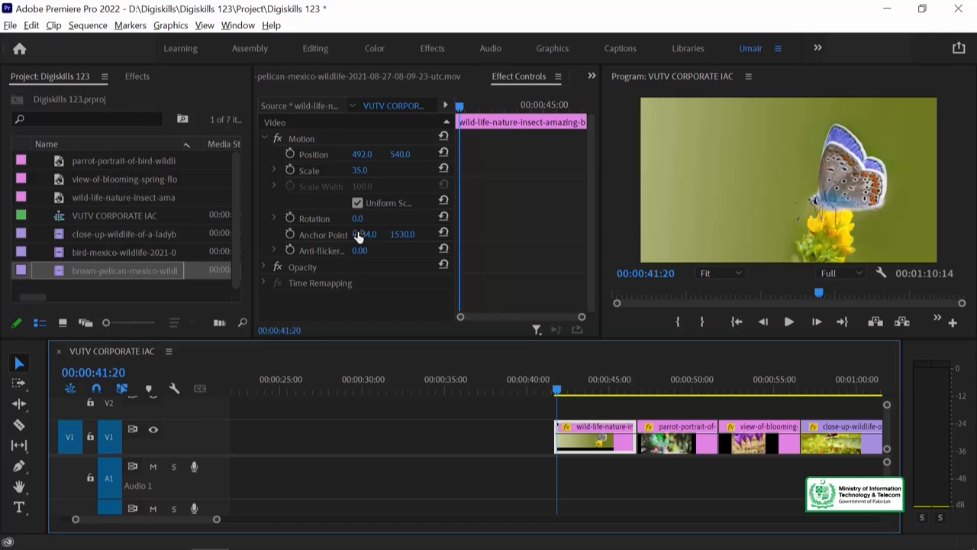
- Turn on Scale keyframing for the butterfly clip at its first frame, 00:00:41:16
key(Num_Lock)
key(Left)
key(Left)
key(Left)
key(Left)
key(equal)
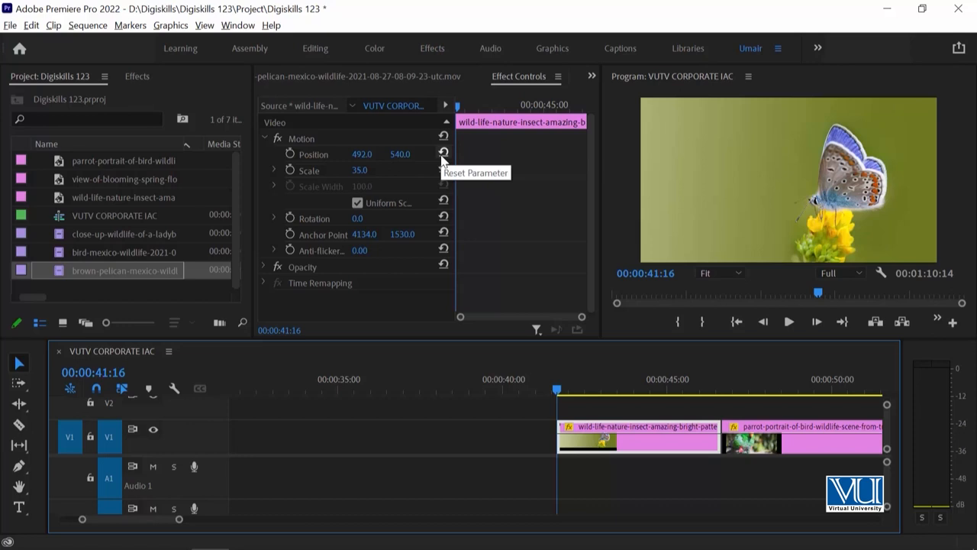
click(290, 170)
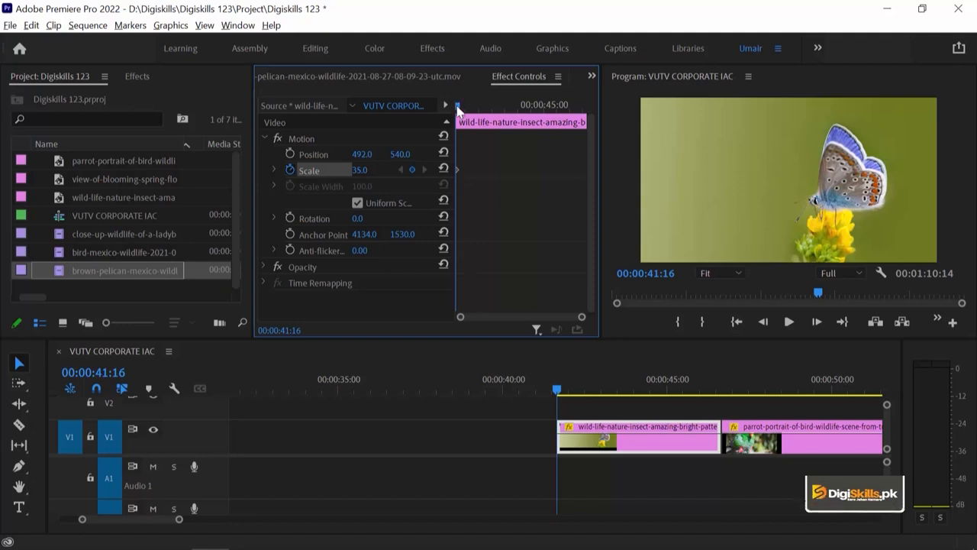
- Examine the new Scale keyframe at the butterfly clip's start by scrubbing and viewing the keyframe timeline at different time scales
drag(458, 110, 552, 135)
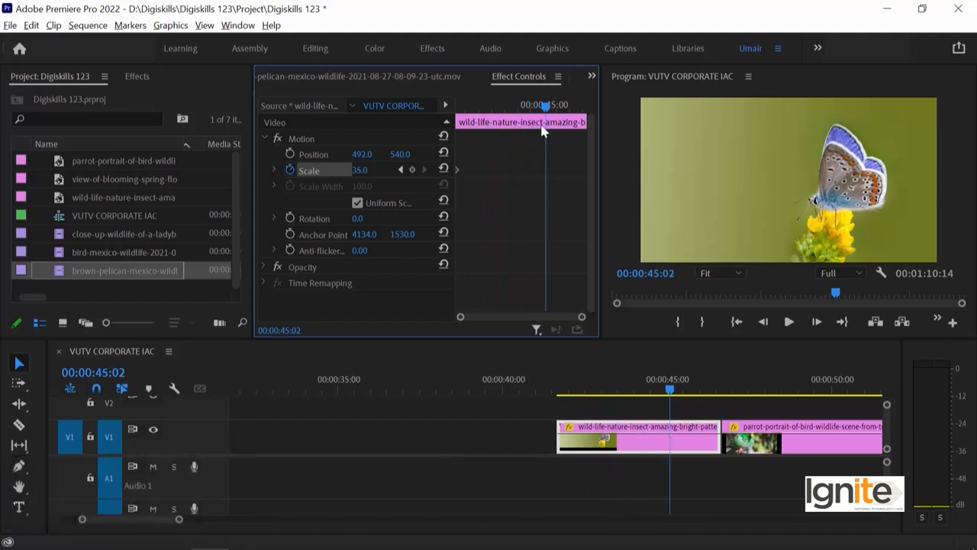
drag(549, 109, 463, 108)
key(equal)
key(equal)
key(equal)
key(equal)
key(equal)
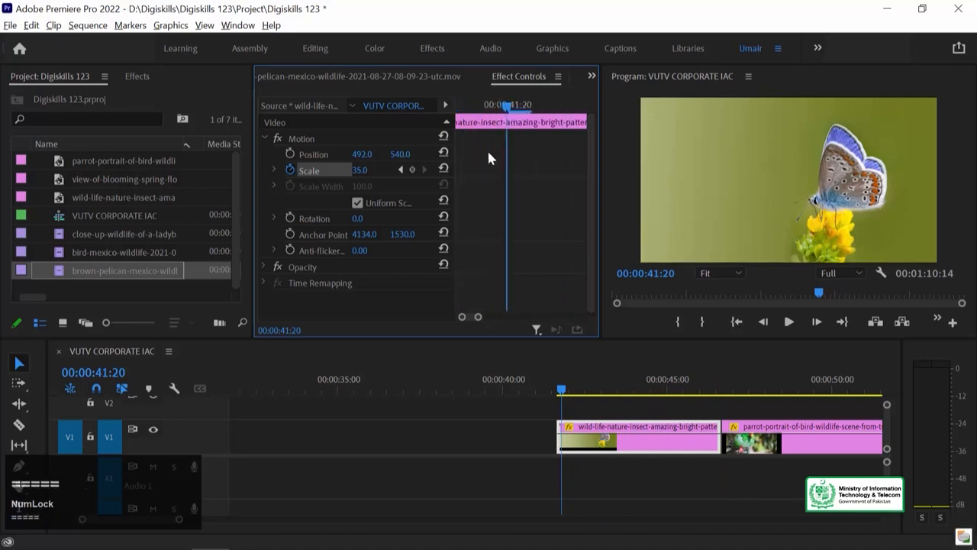
key(minus)
key(minus)
key(minus)
key(minus)
key(minus)
key(equal)
key(equal)
key(minus)
key(minus)
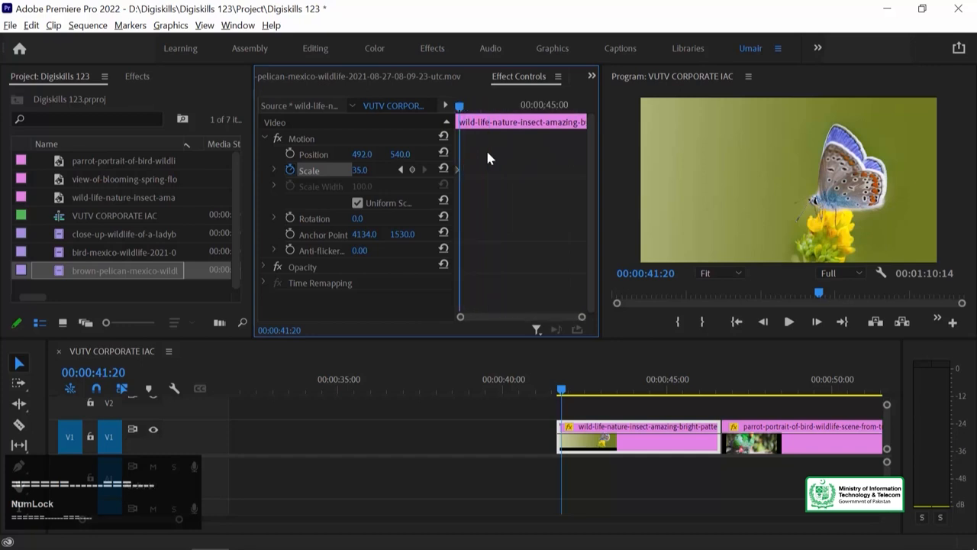
key(equal)
key(equal)
key(equal)
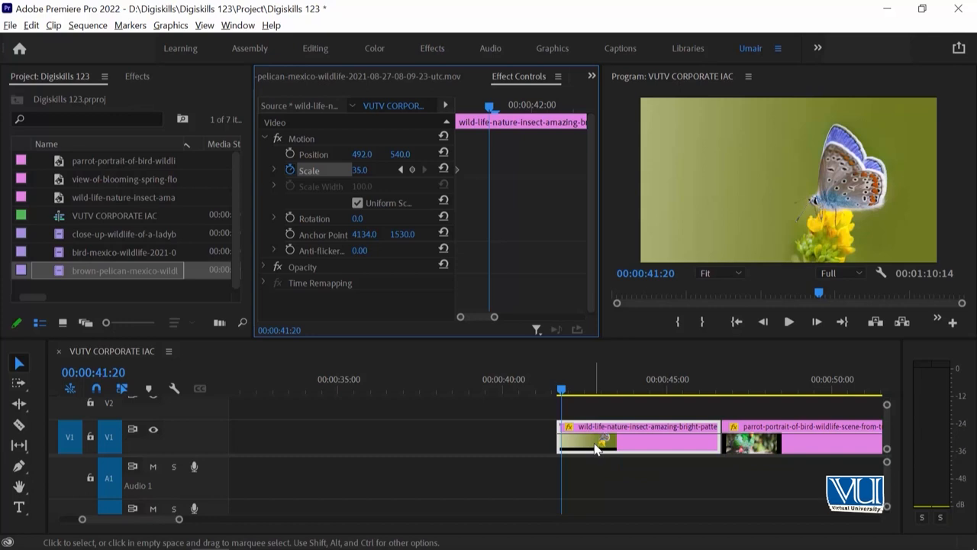
drag(483, 107, 453, 107)
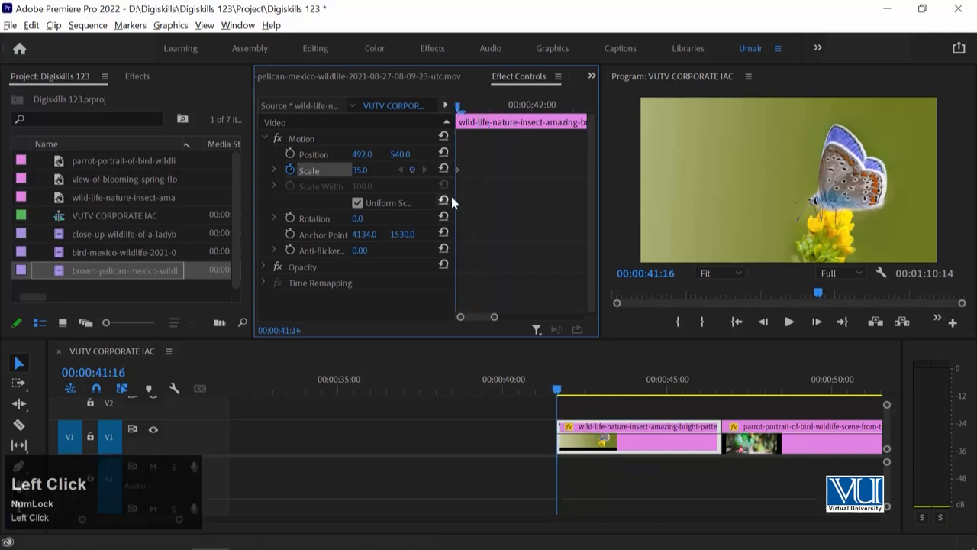
key(equal)
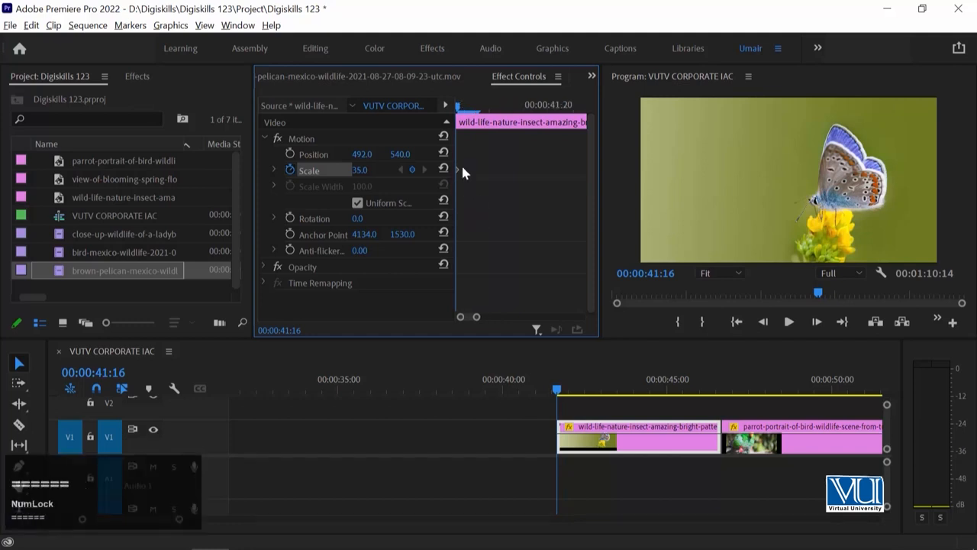
key(KP_8)
key(minus)
key(minus)
key(minus)
key(minus)
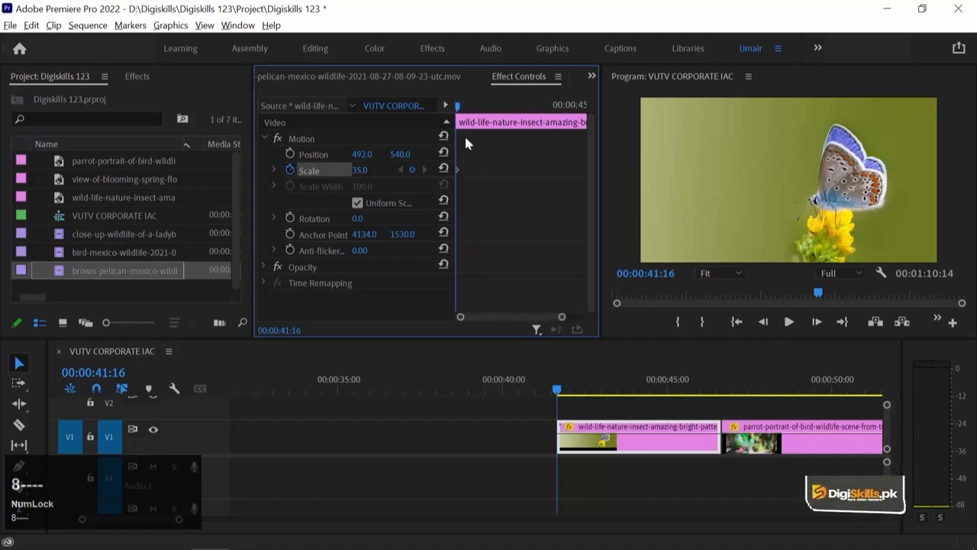
- Add a second Scale keyframe to the butterfly clip at 00:00:44:02
click(467, 106)
drag(469, 108, 546, 111)
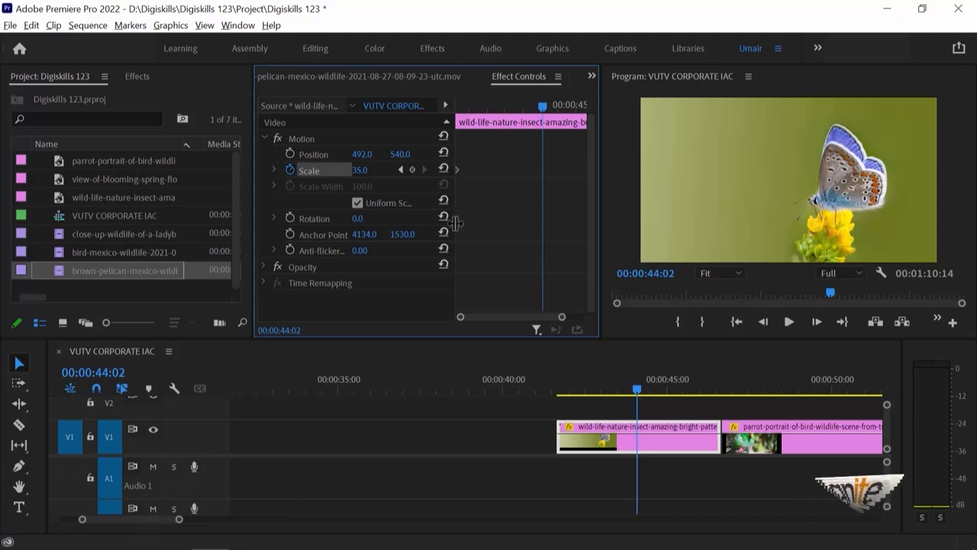
click(411, 169)
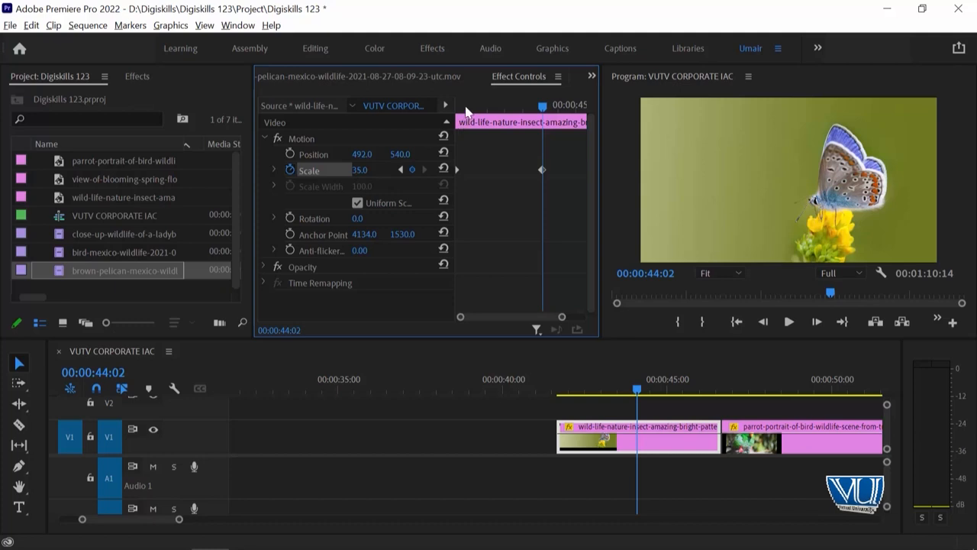
- Scrub the butterfly clip and step back and forth between its two Scale keyframes, ending on the one at 00:00:44:02
drag(471, 110, 335, 172)
click(501, 111)
drag(519, 113, 542, 111)
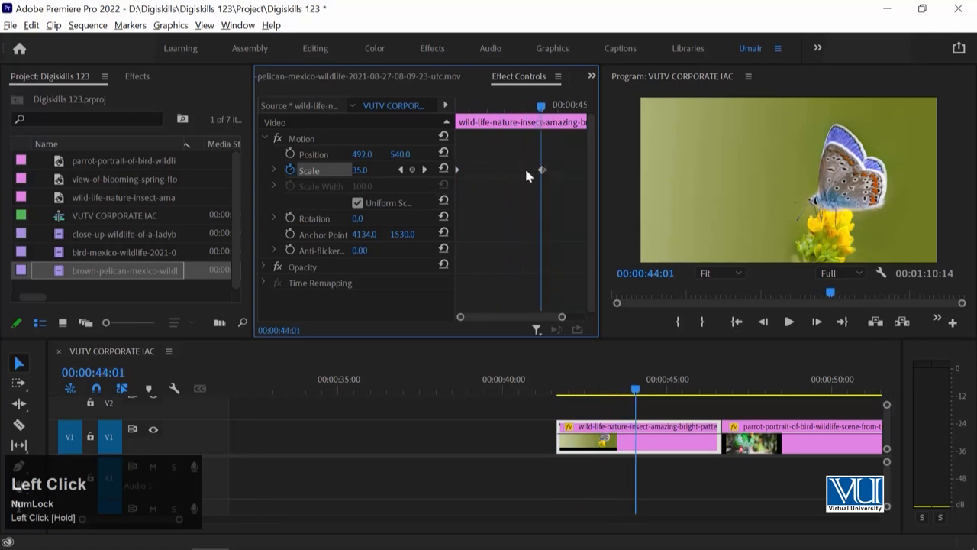
click(400, 172)
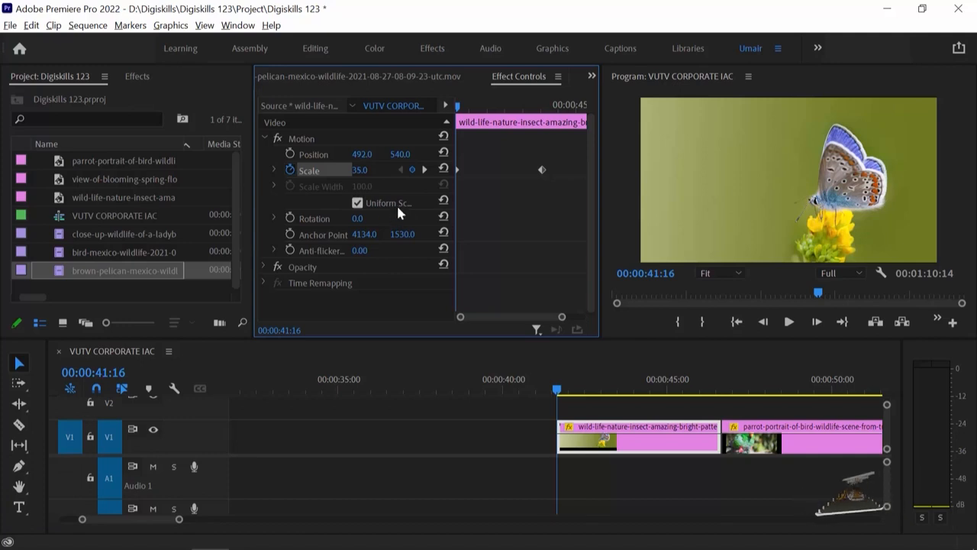
click(425, 170)
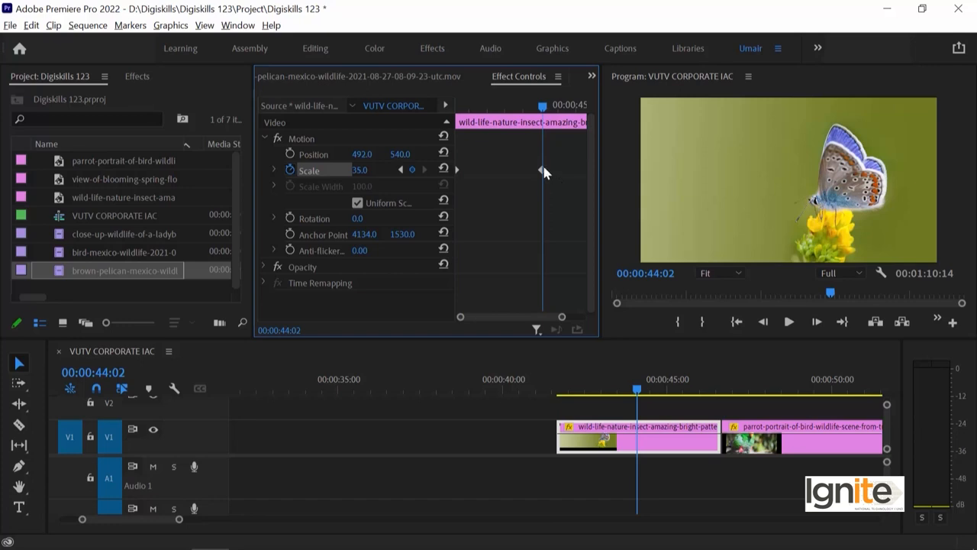
click(402, 173)
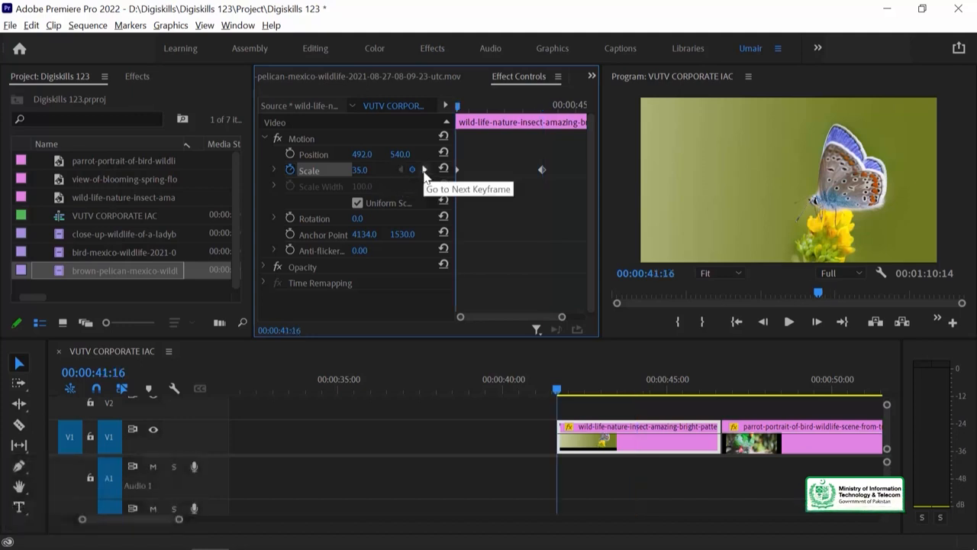
click(424, 169)
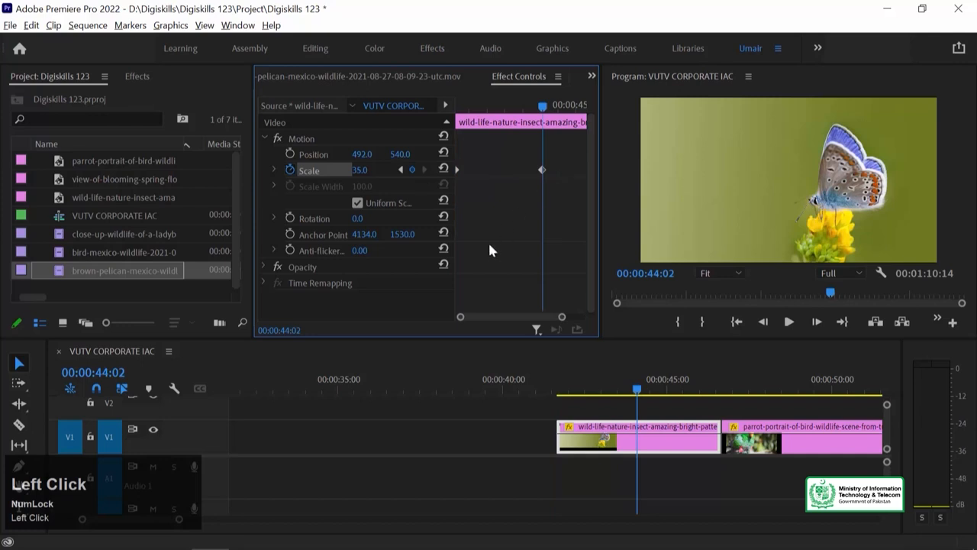
- Set the Scale of the keyframe at 00:00:44:02 to 45
click(360, 170)
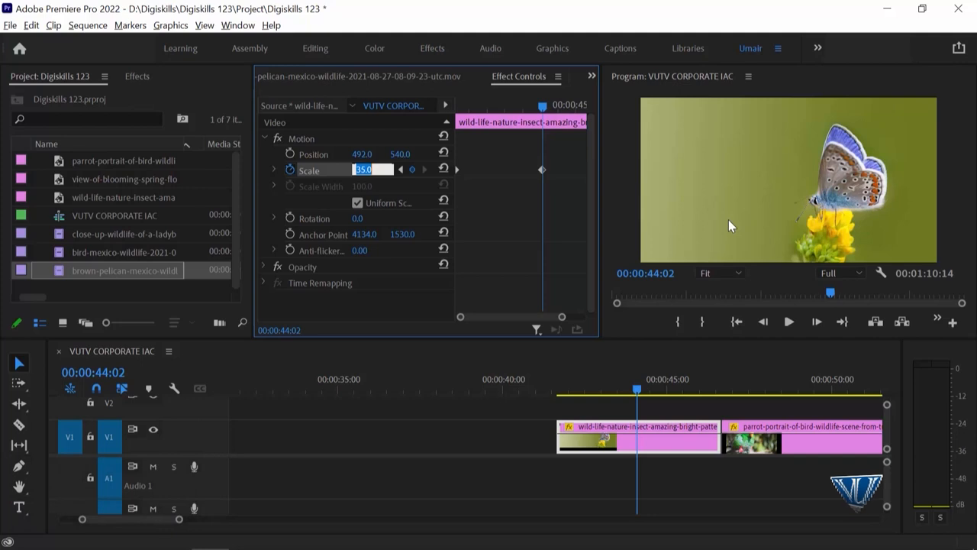
text(45)
key(Return)
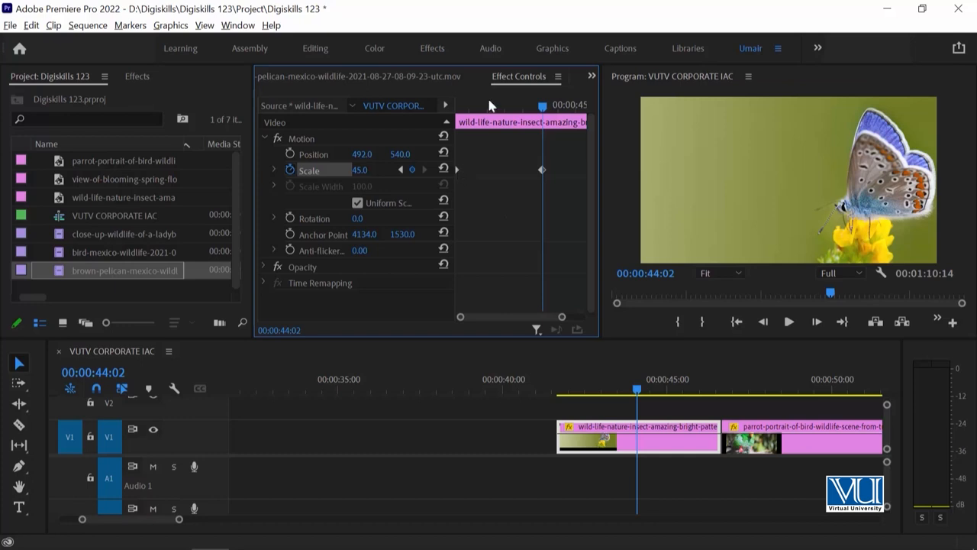
- Play the butterfly clip from its start twice to preview the scale animation
drag(537, 109, 454, 107)
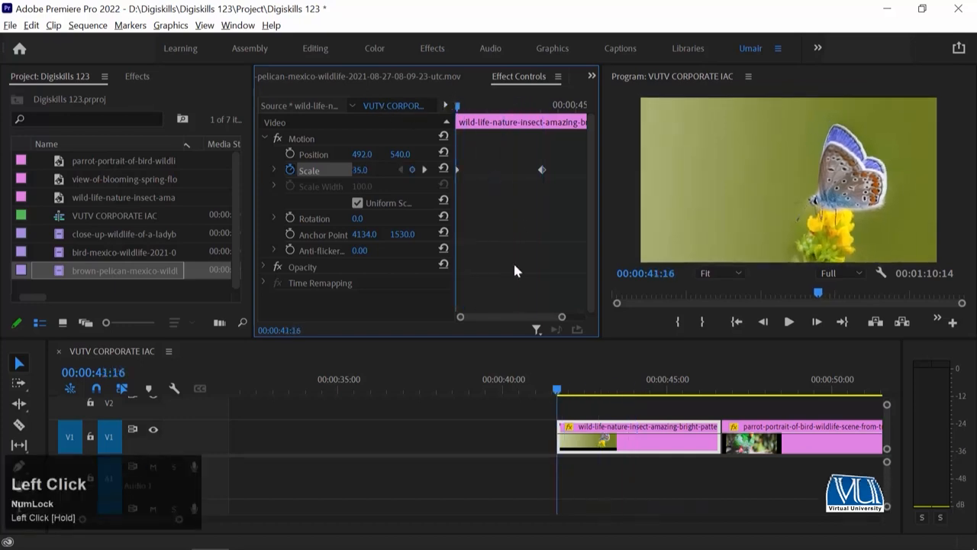
key(space)
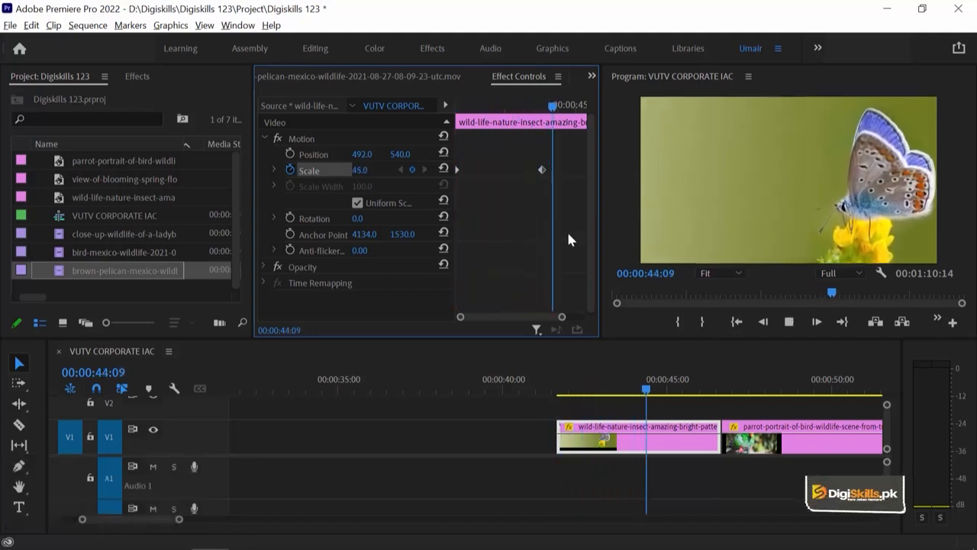
key(space)
drag(572, 389, 558, 385)
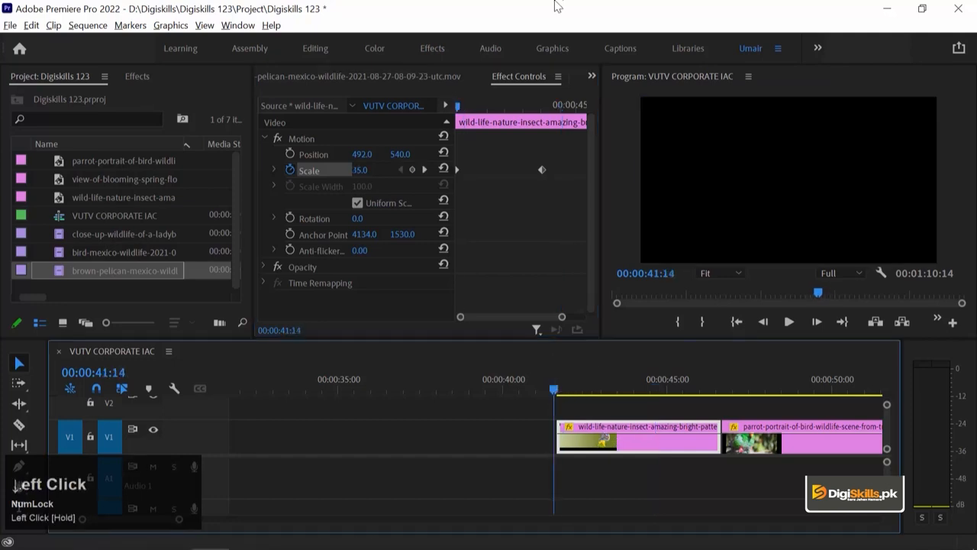
key(space)
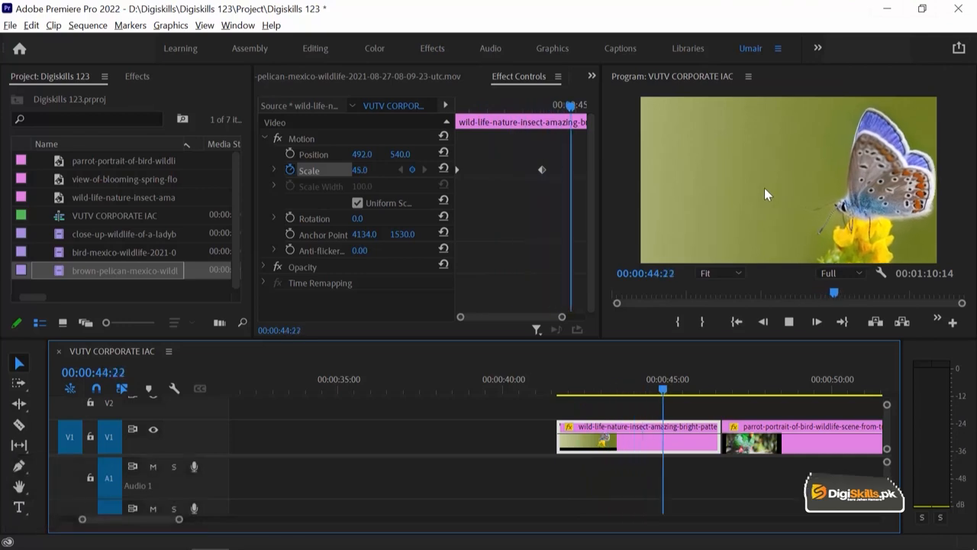
key(space)
- Check the Scale value at and between the two keyframes, and replay the zoom from the clip's start
drag(570, 105, 538, 109)
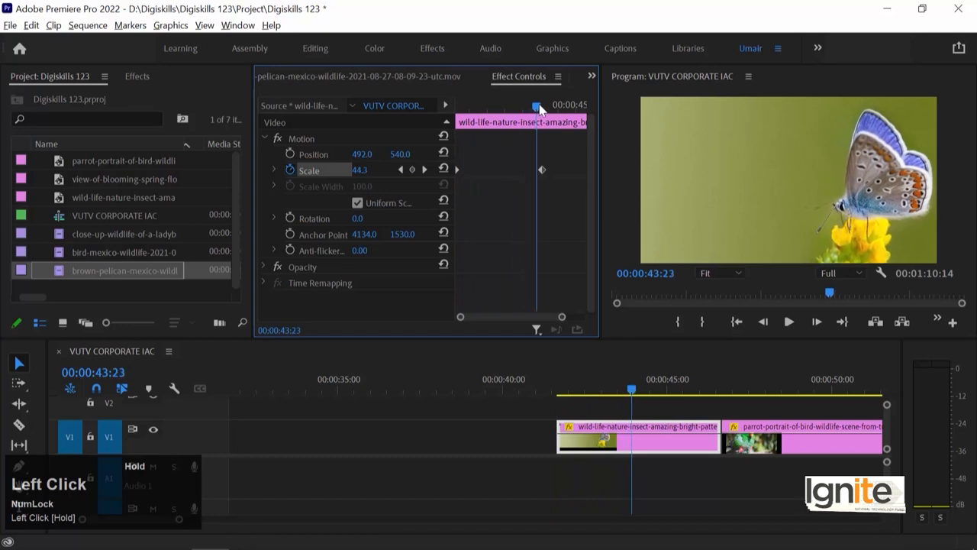
click(425, 169)
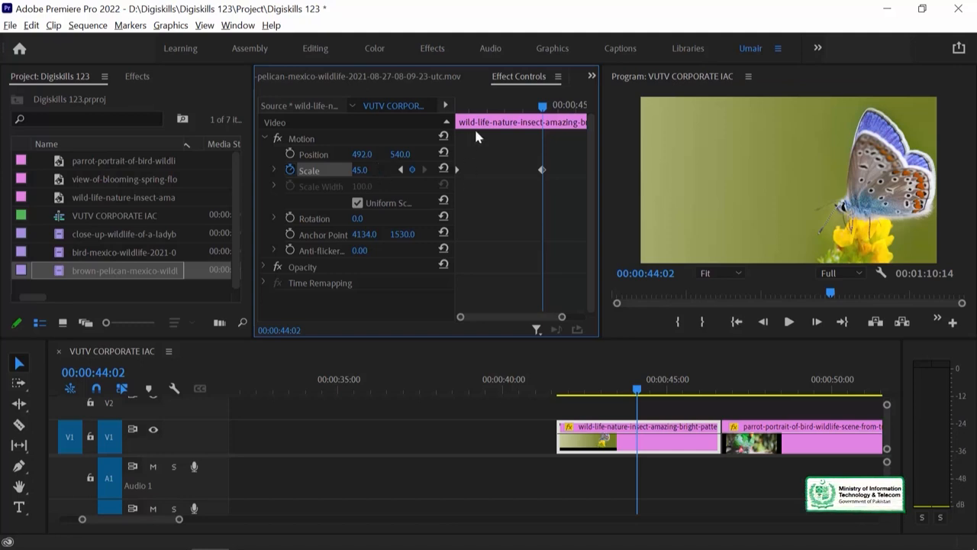
drag(530, 109, 373, 185)
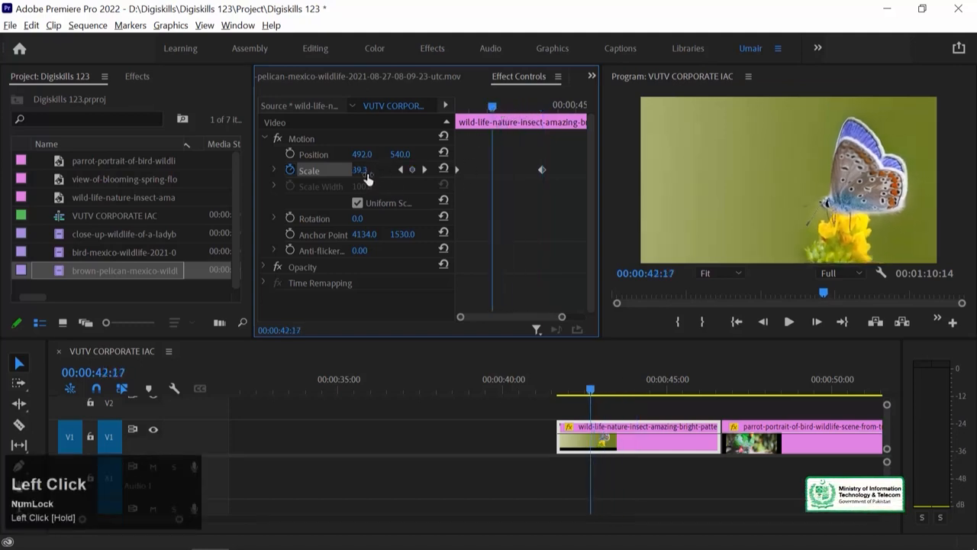
drag(490, 111, 446, 194)
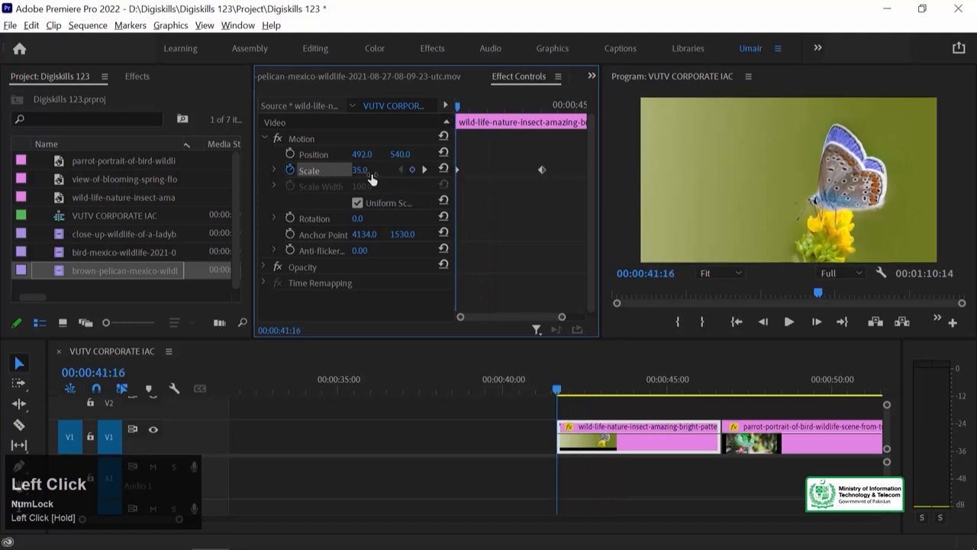
key(space)
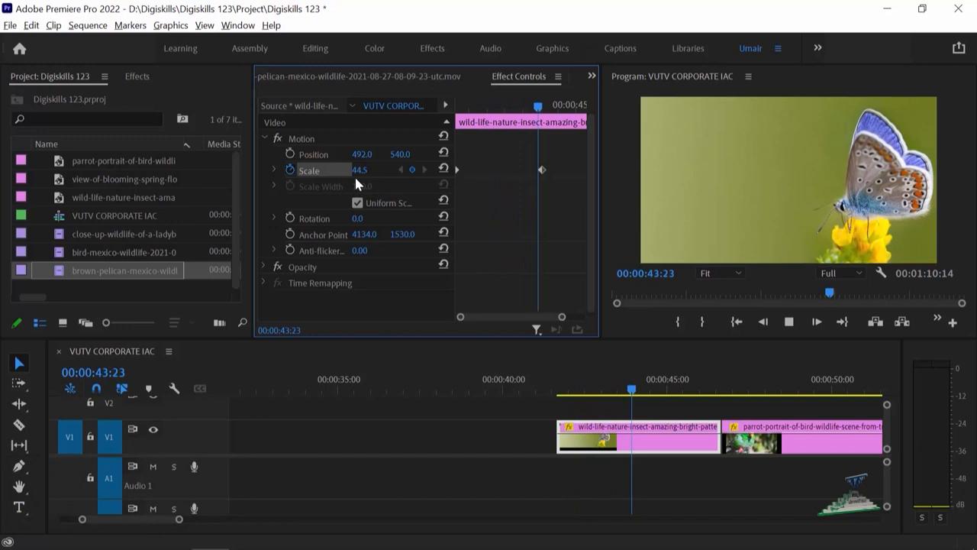
key(space)
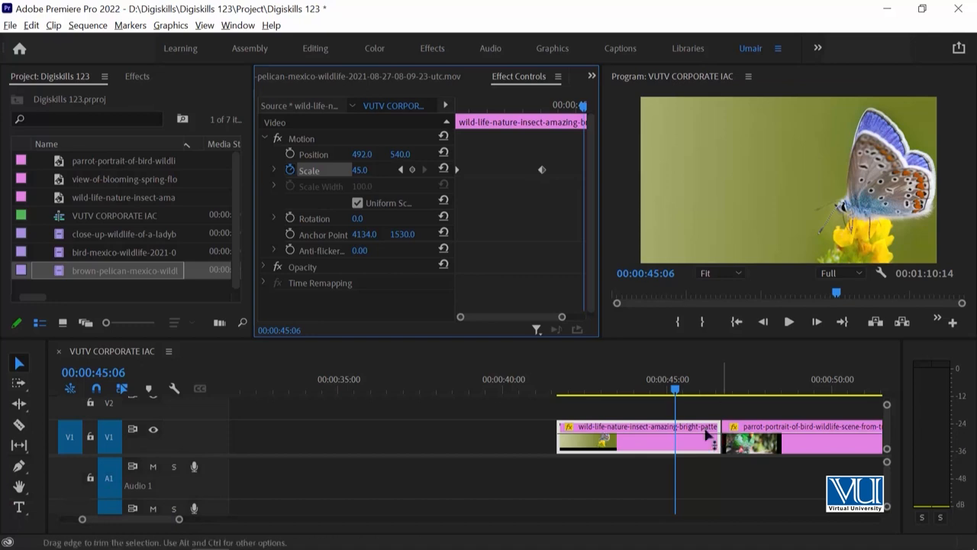
drag(676, 389, 542, 385)
key(space)
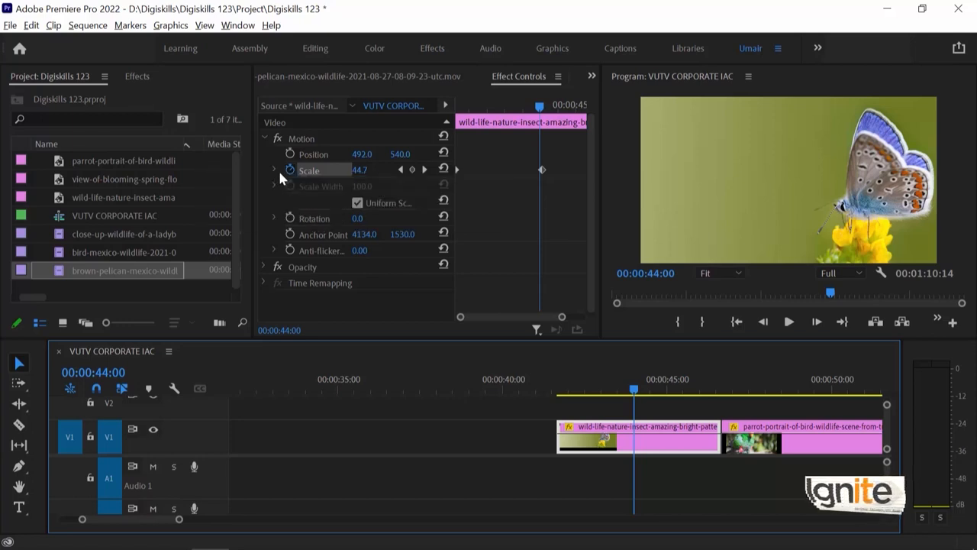
- Turn on Position keyframing at the butterfly clip's start and set the horizontal Position to 431 at the second Scale keyframe, 00:00:44:02
key(Up)
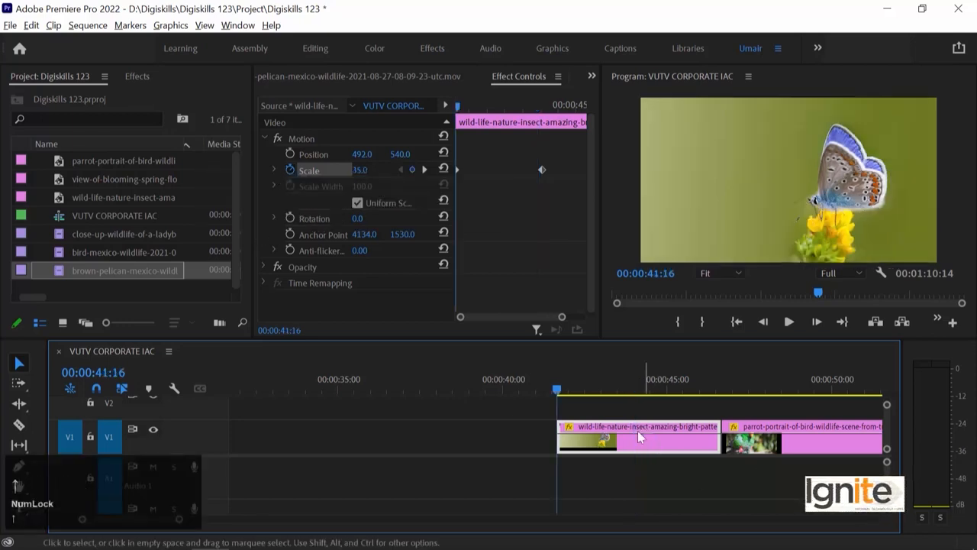
click(291, 155)
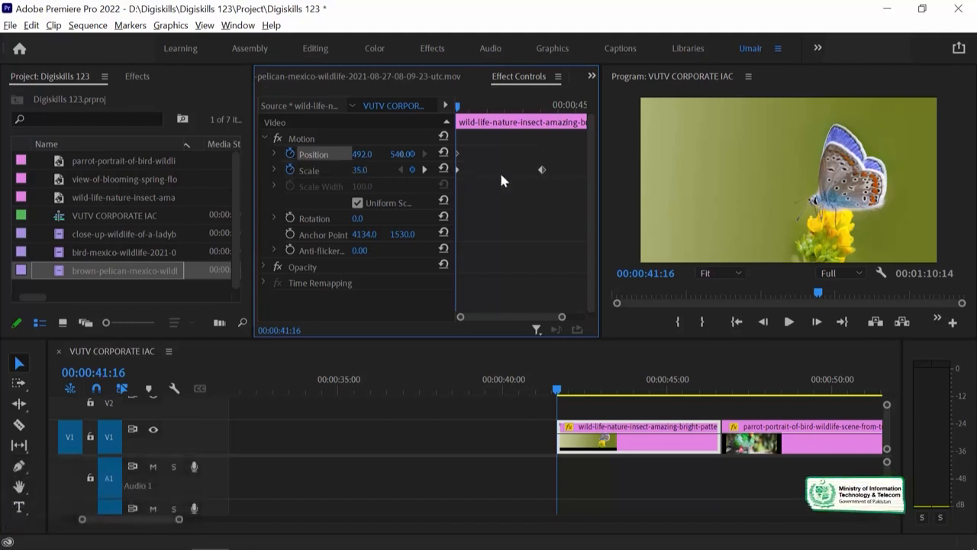
drag(462, 107, 543, 114)
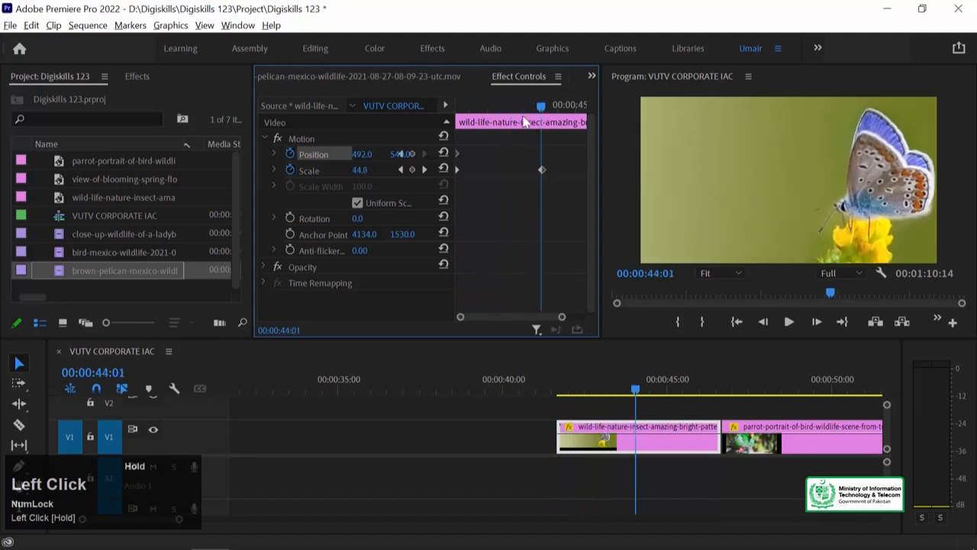
click(425, 171)
drag(543, 106, 522, 107)
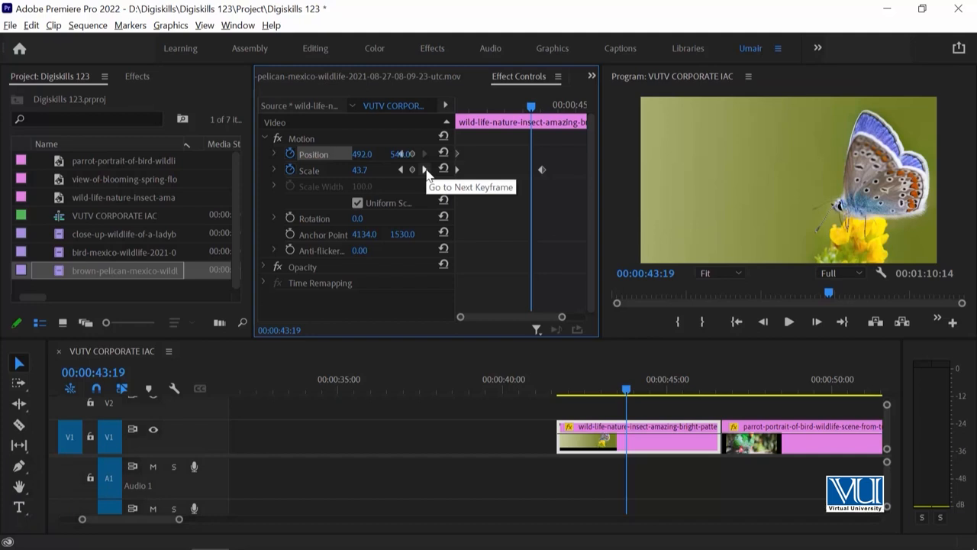
click(425, 170)
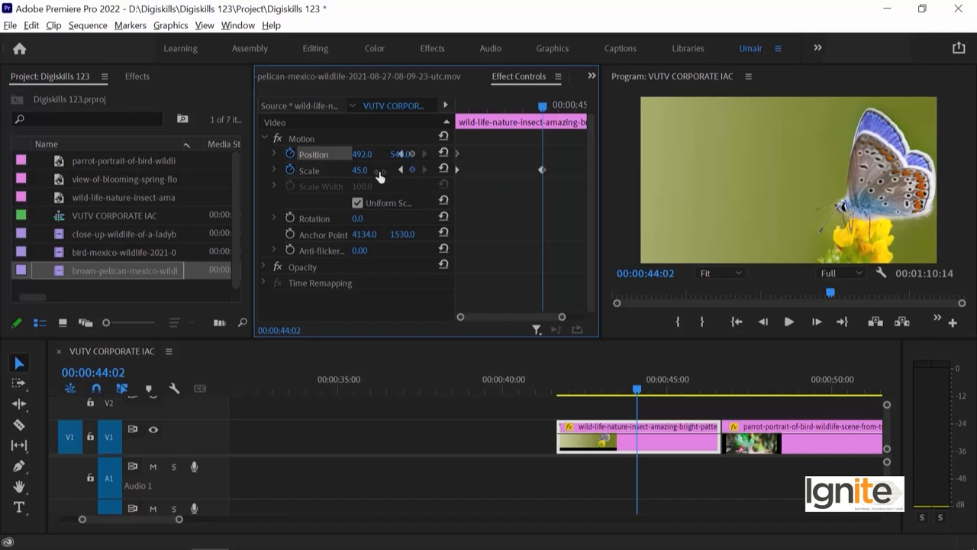
drag(362, 157, 403, 155)
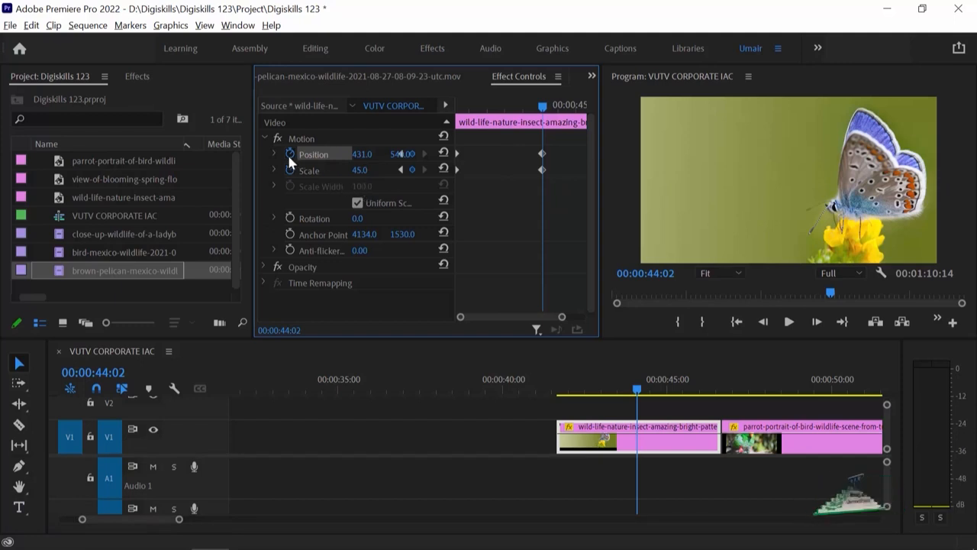
drag(540, 106, 555, 115)
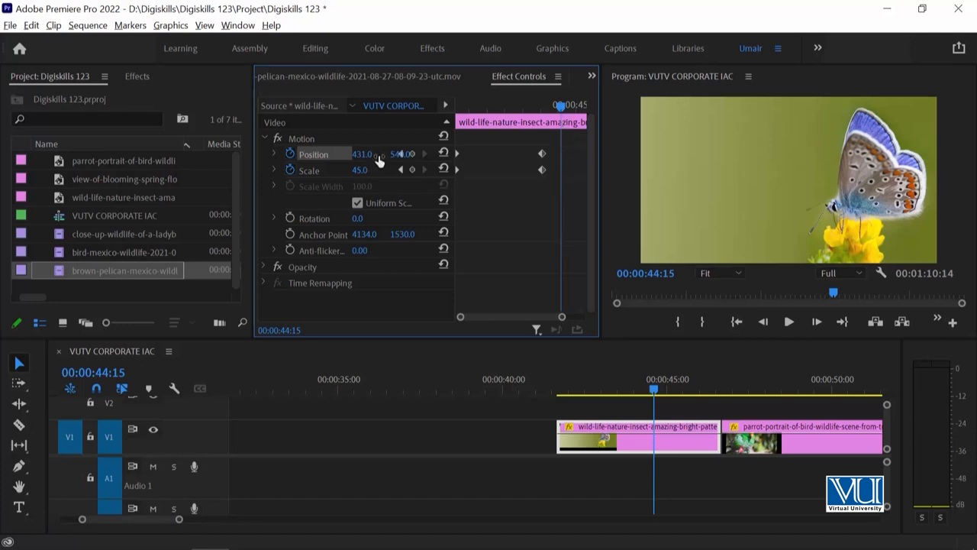
mouse_move(392, 156)
mouse_down()
mouse_move(366, 155)
mouse_move(407, 160)
mouse_up()
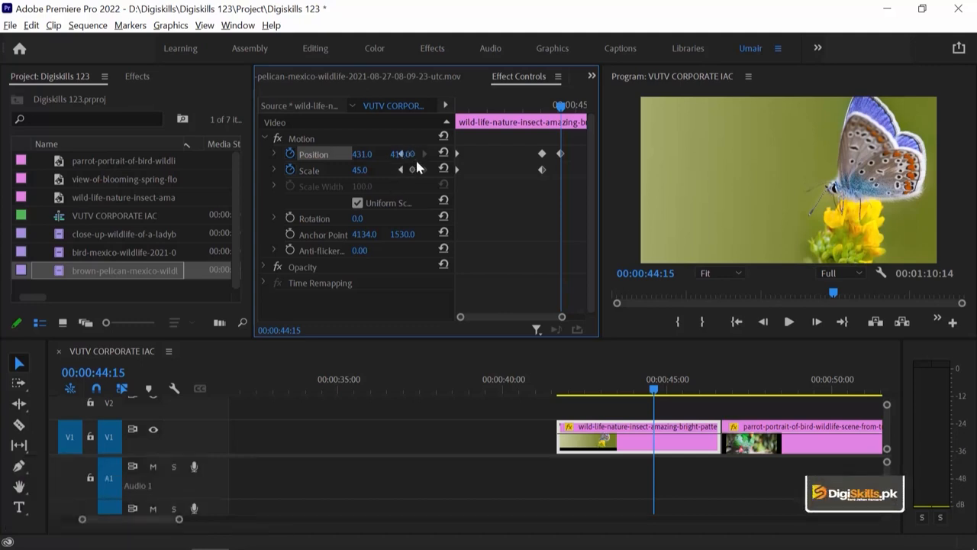
key(ctrl+z)
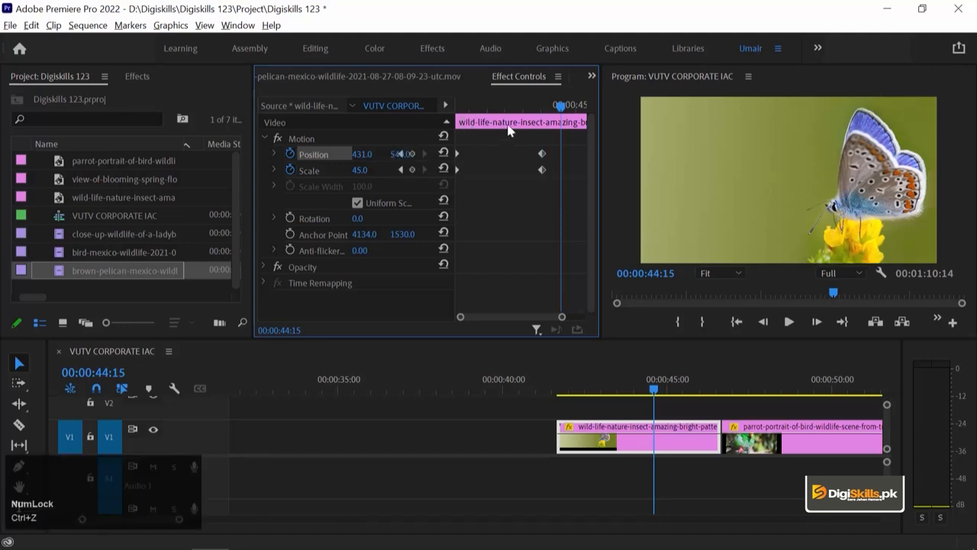
- Set Position to 129, 508 at the 00:00:44:02 keyframe and preview the motion from the butterfly clip's start
click(401, 170)
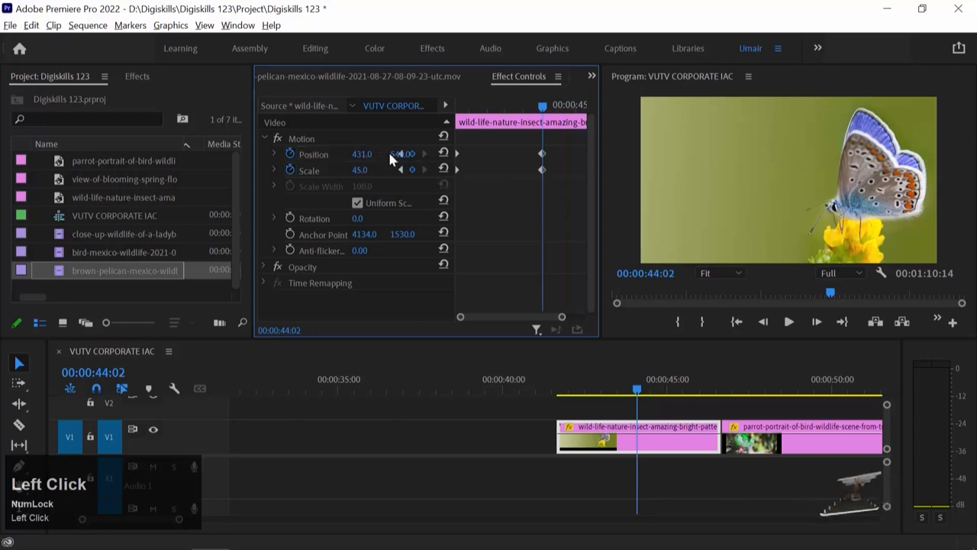
drag(400, 153, 400, 154)
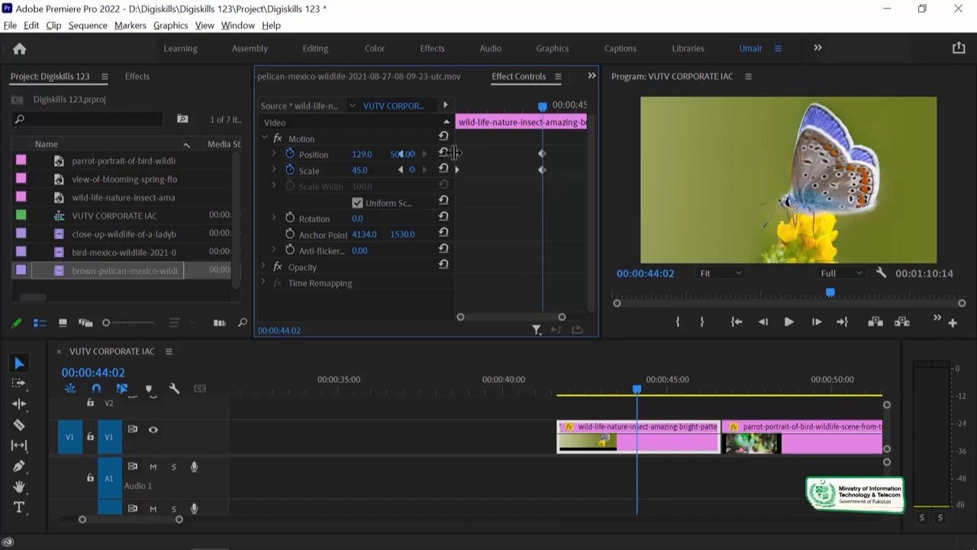
click(576, 388)
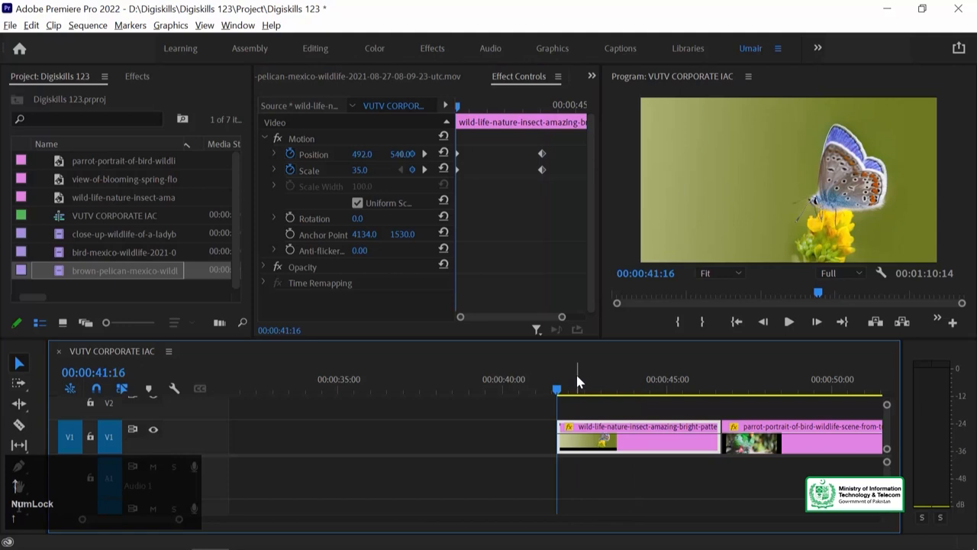
key(space)
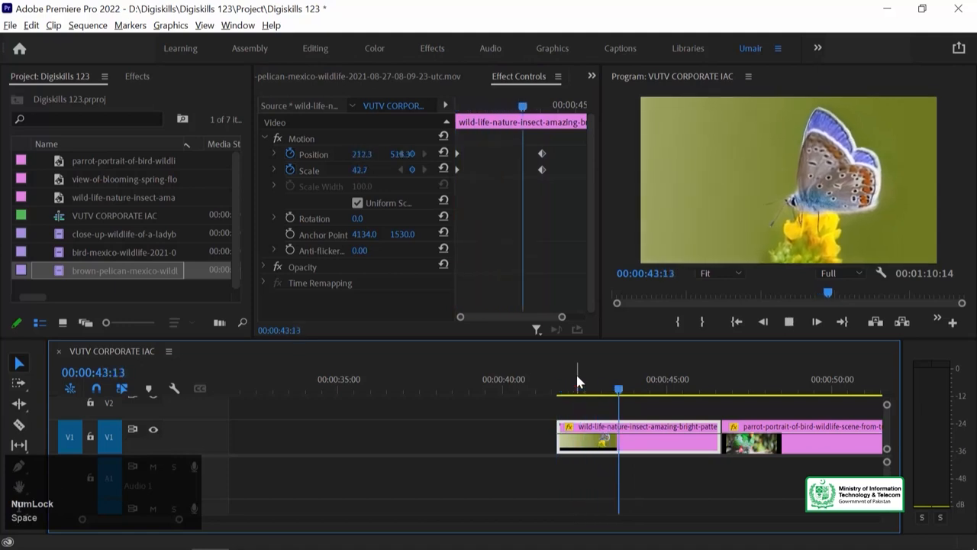
key(space)
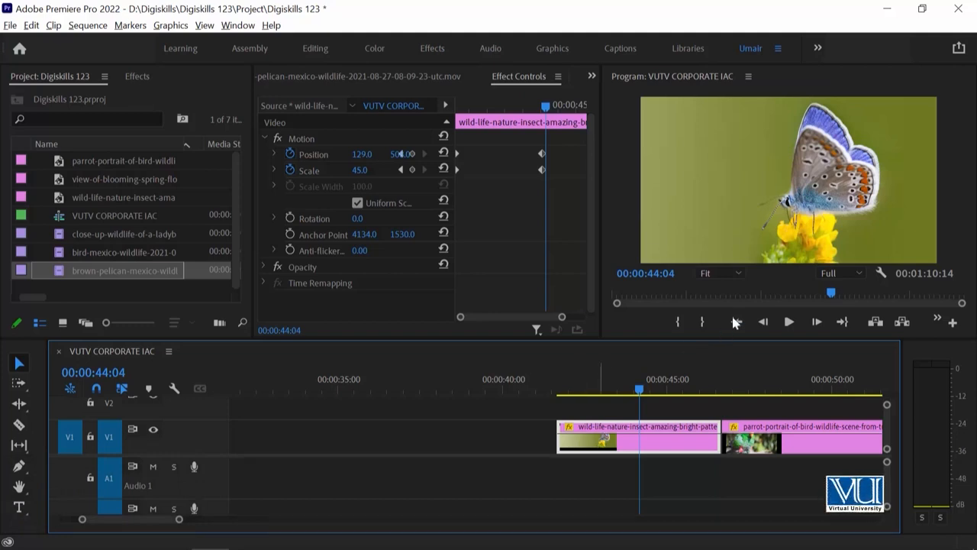
- Shift both Position keyframes forward in time together so the first one aligns with the second Scale keyframe at 00:00:44:02
click(477, 107)
drag(463, 111, 453, 186)
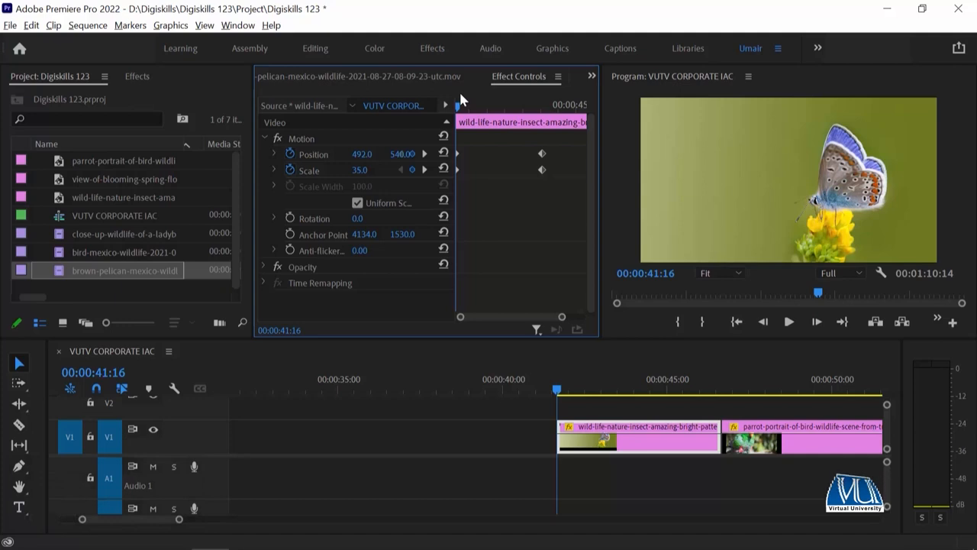
drag(565, 144, 505, 210)
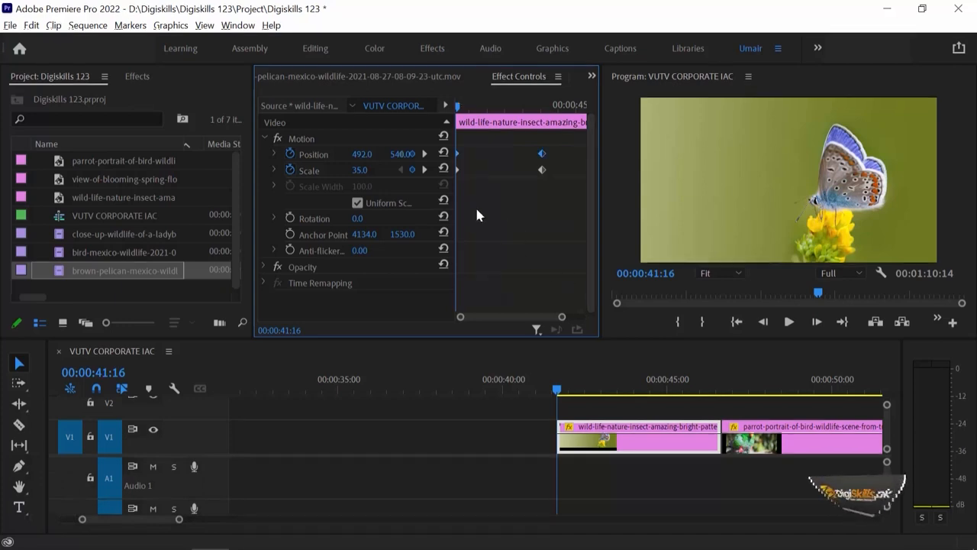
click(511, 188)
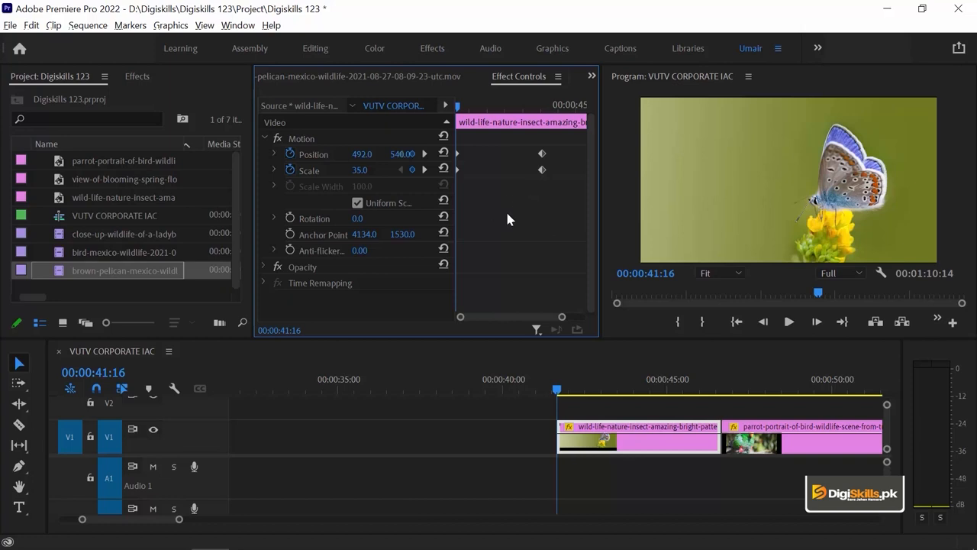
drag(556, 152, 454, 156)
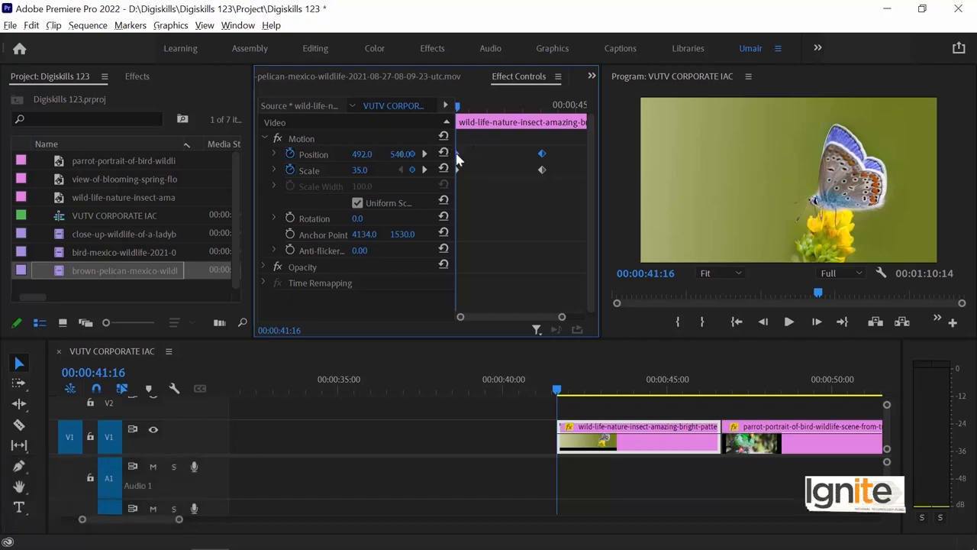
drag(457, 157, 515, 159)
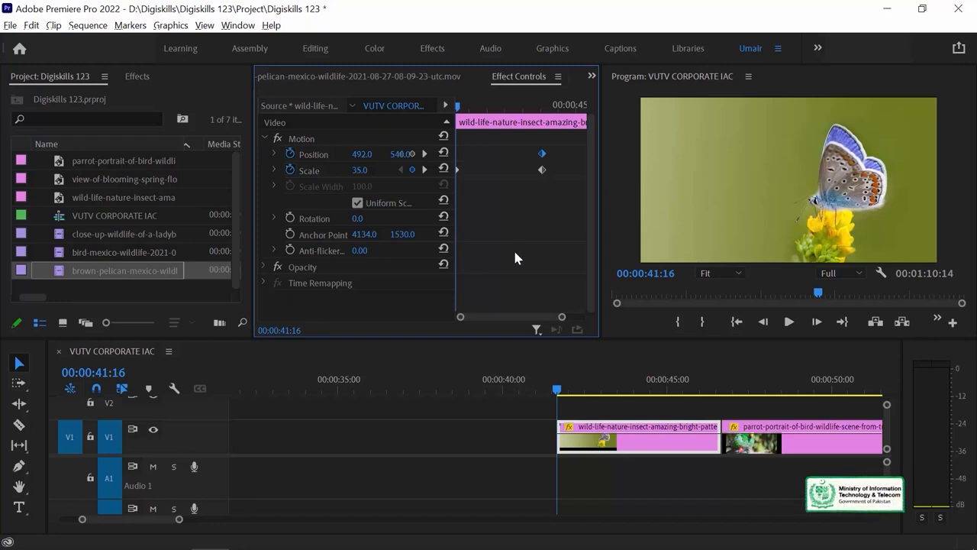
key(ctrl+s)
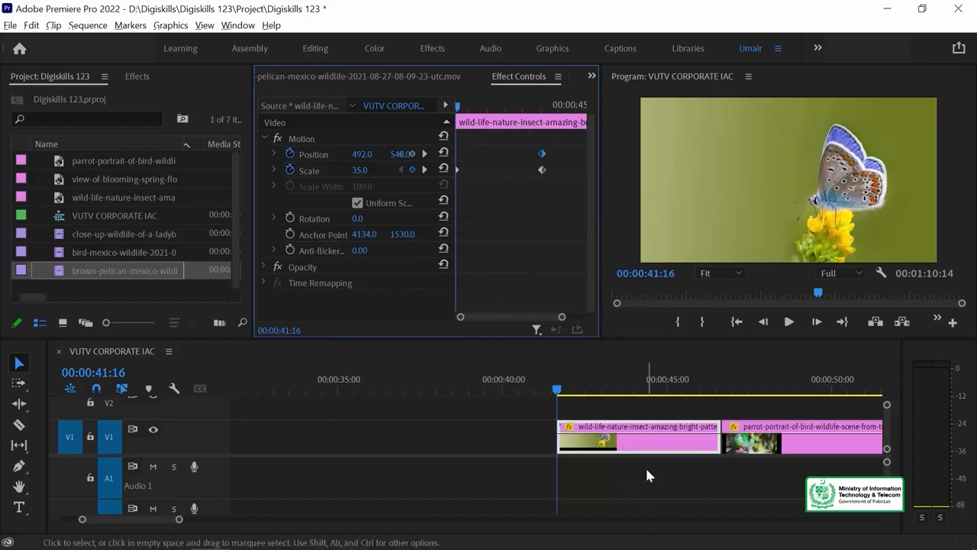
- Play the butterfly clip from its start to preview the zoom followed by the position move
key(space)
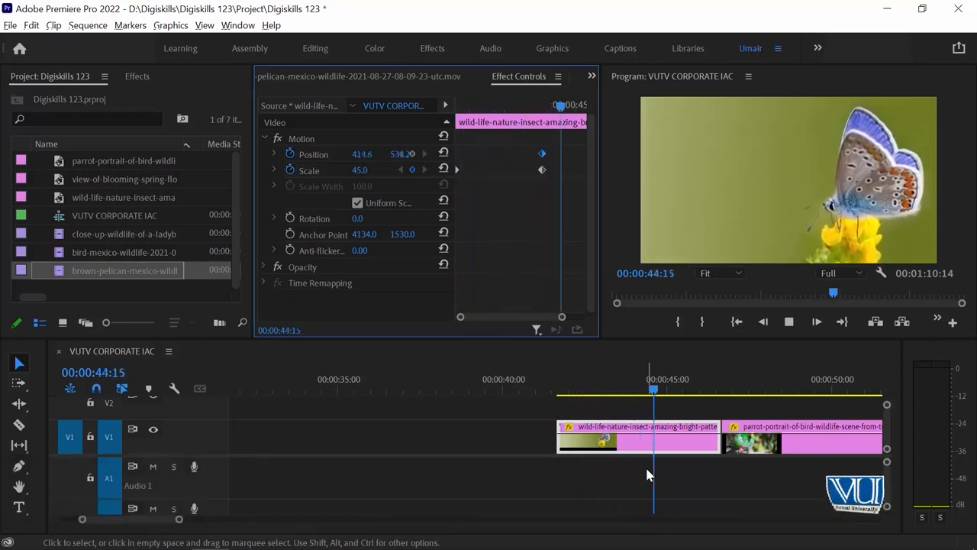
key(space)
key(space)
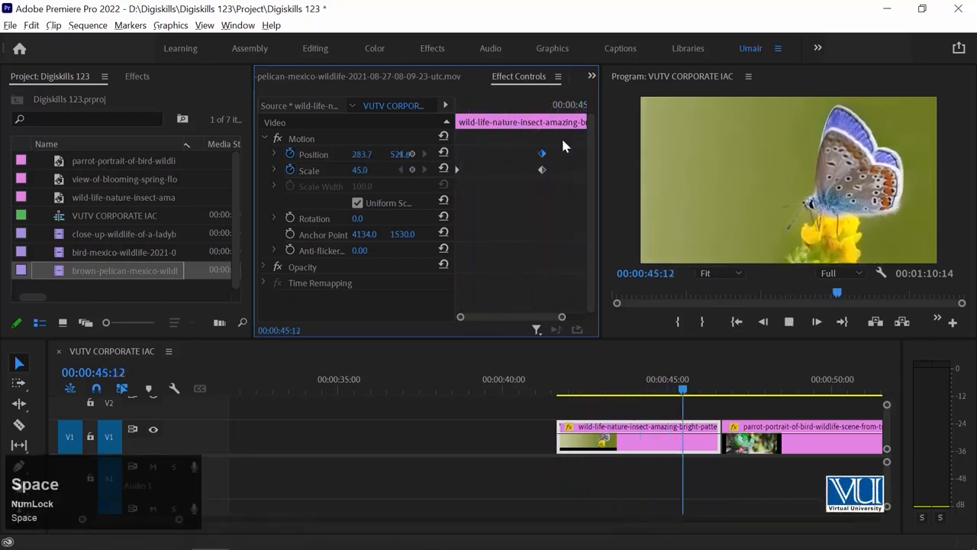
- Move the butterfly clip earlier on V1 to start at 00:00:39:17 and extend its end to meet the parrot clip
click(605, 445)
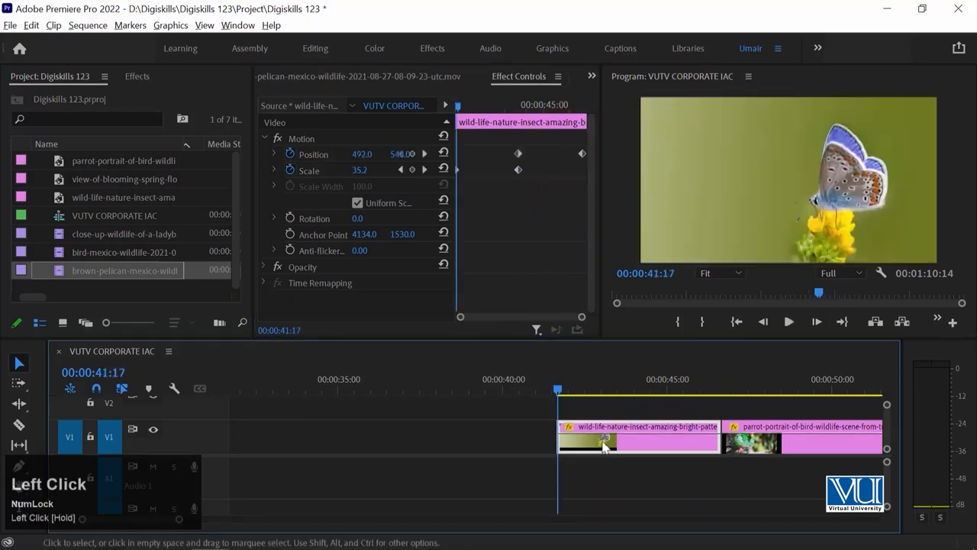
drag(592, 447, 528, 447)
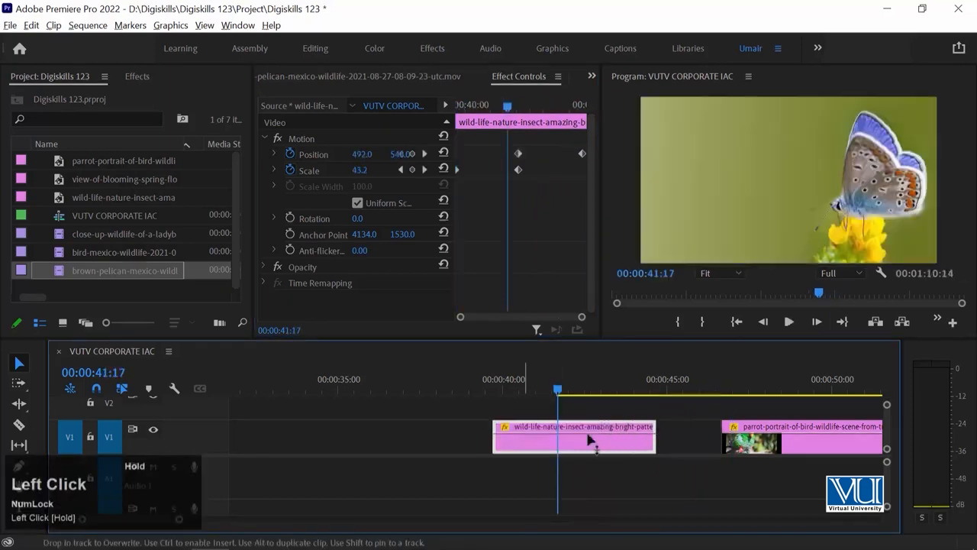
drag(659, 441, 772, 443)
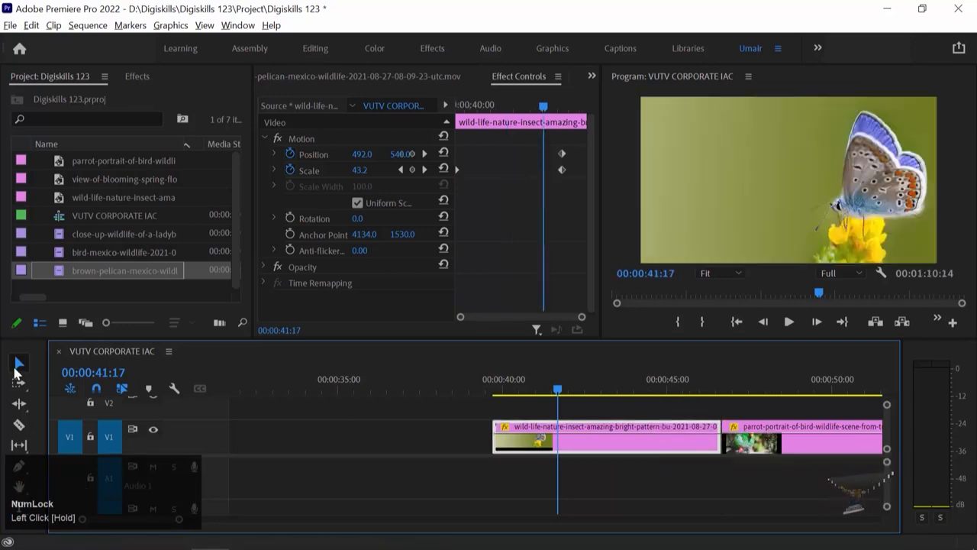
- Play the lengthened butterfly clip from its start, pausing near the second Scale keyframe before continuing through the position move
click(584, 317)
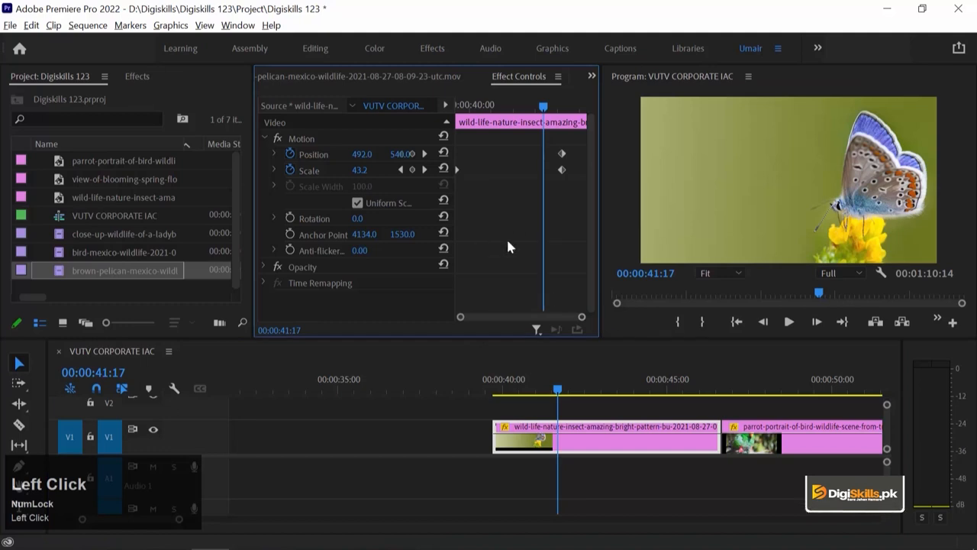
key(Up)
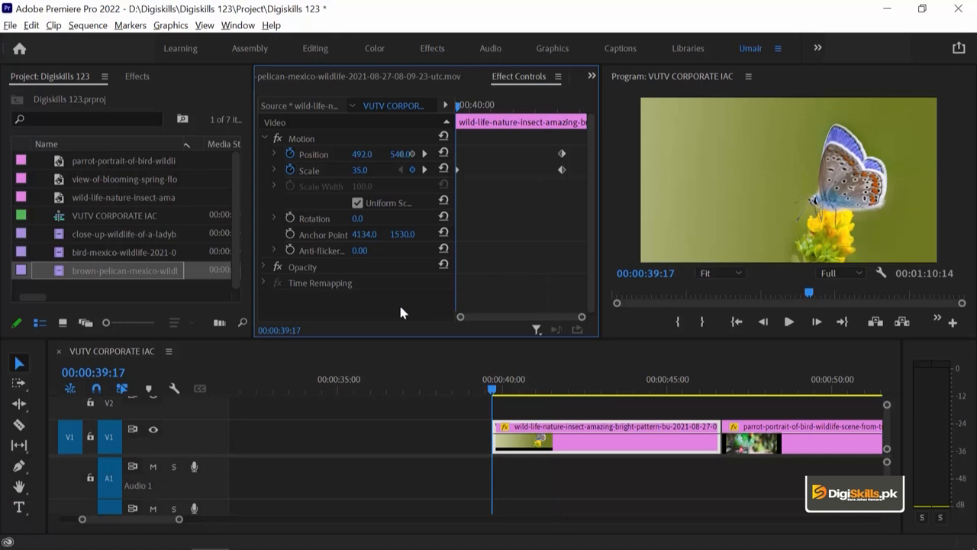
key(space)
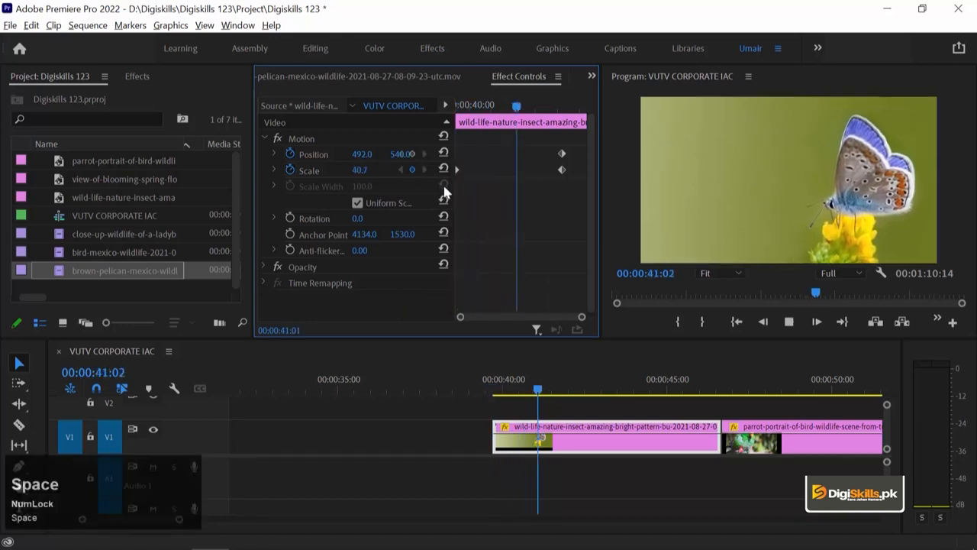
key(space)
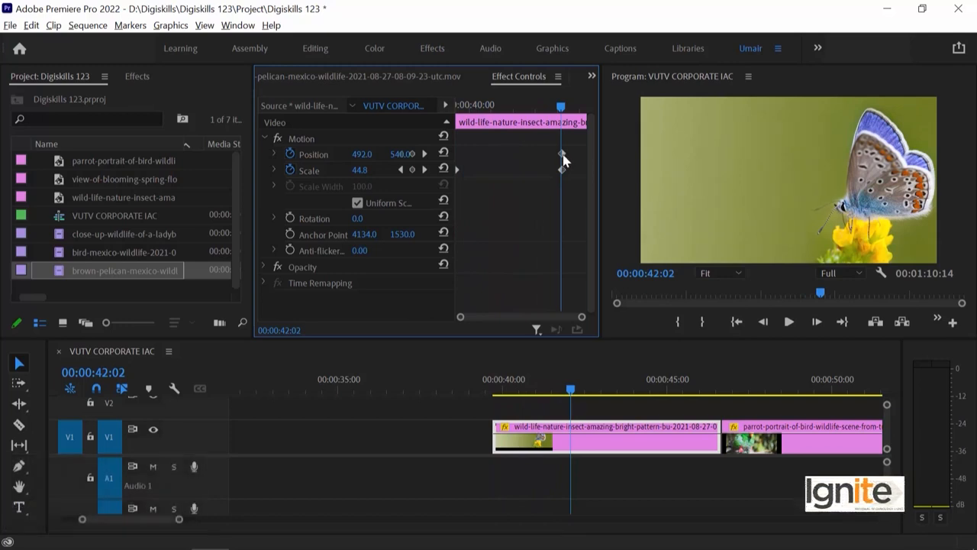
key(space)
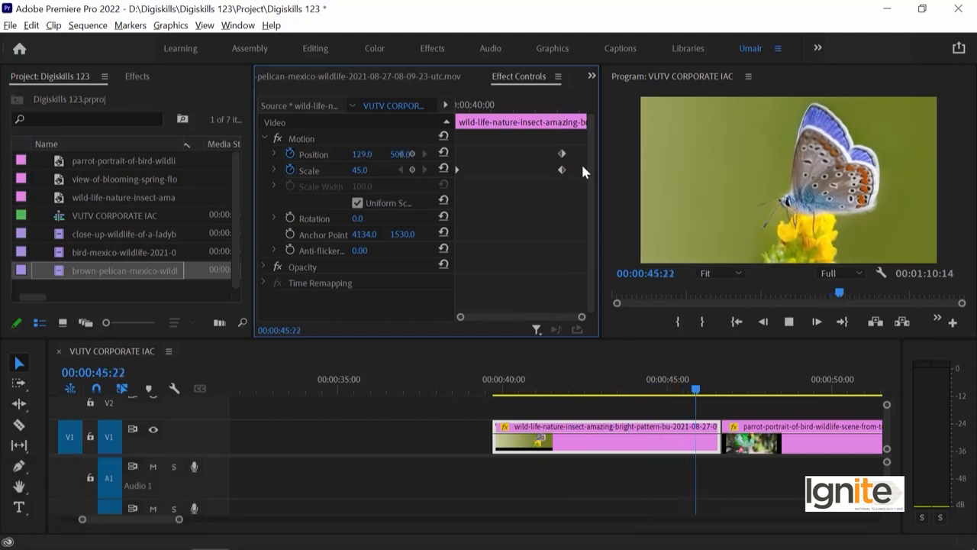
key(space)
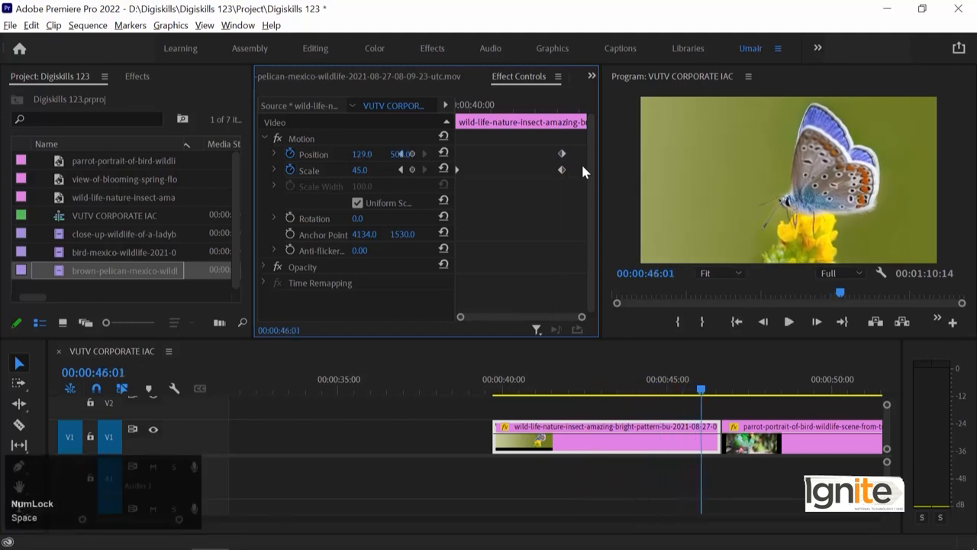
- Go to the second Scale keyframe at 00:00:42:03 and widen the Effect Controls panel
click(400, 170)
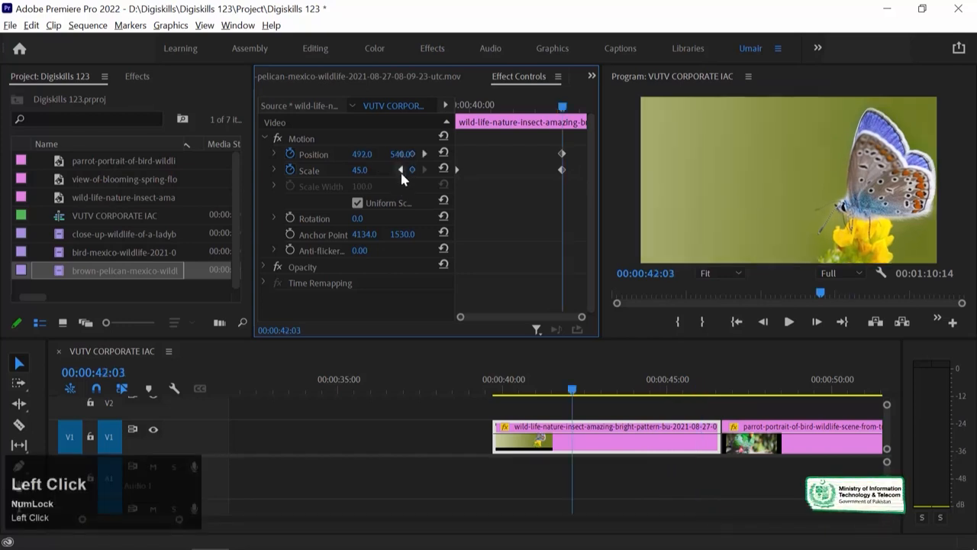
drag(602, 181, 650, 185)
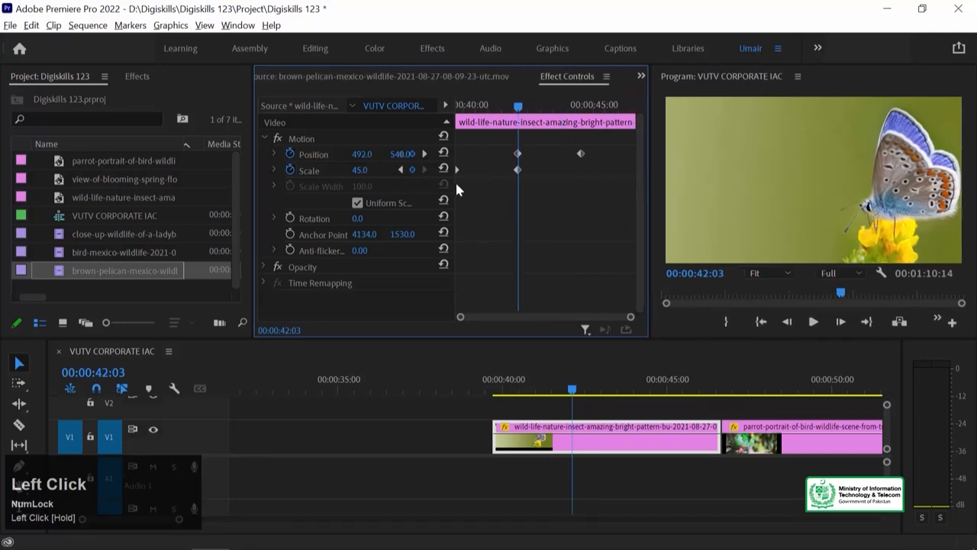
key(grave)
key(grave)
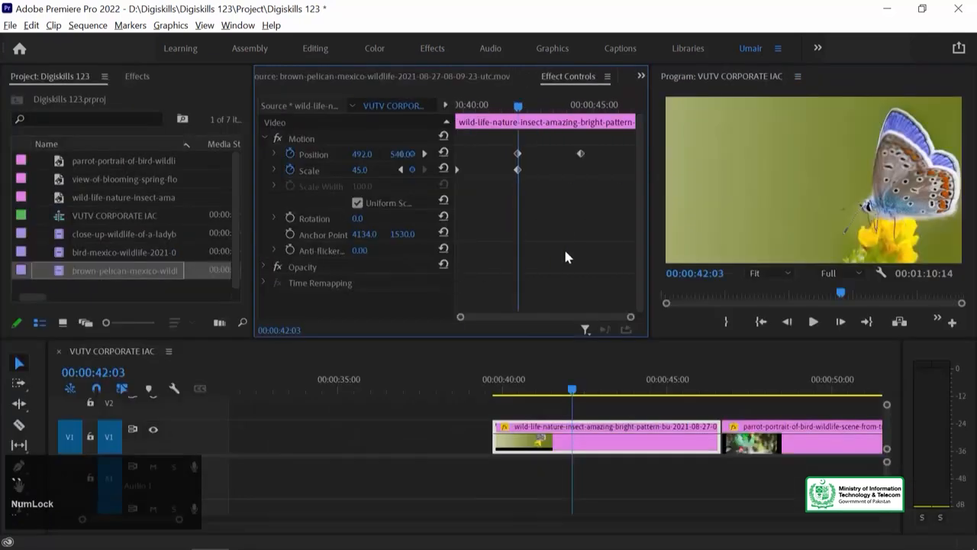
- Go to the last Position keyframe at 00:00:44:14 in the maximized Effect Controls panel and restore the panel's size
key(grave)
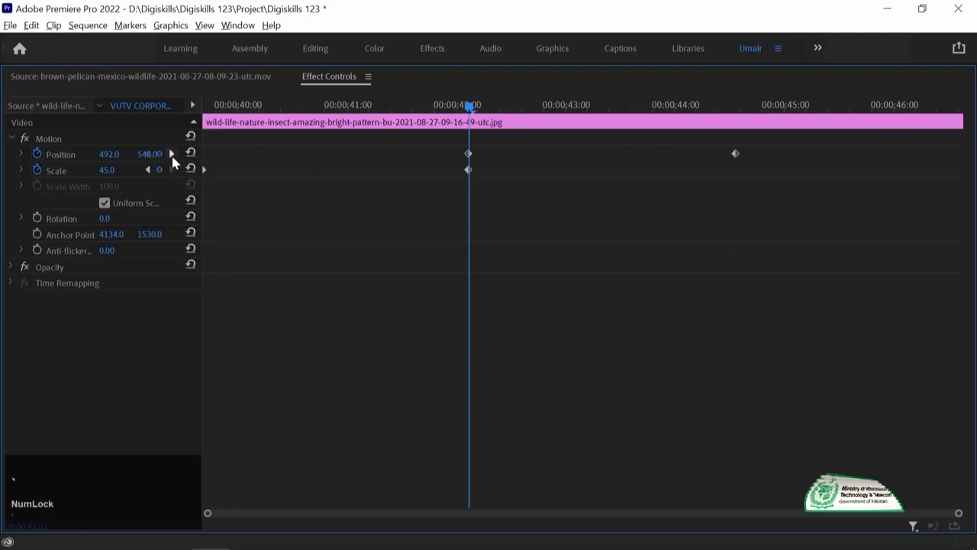
click(208, 154)
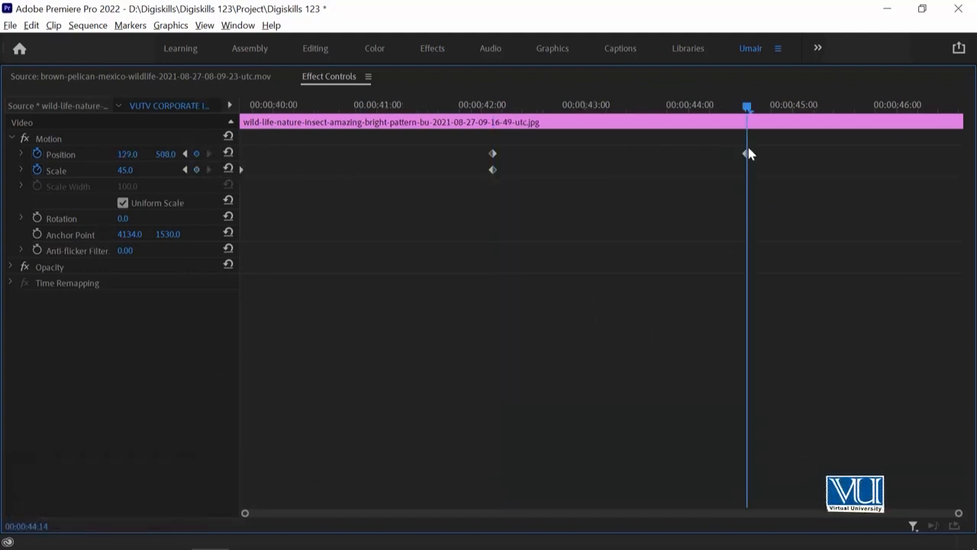
key(grave)
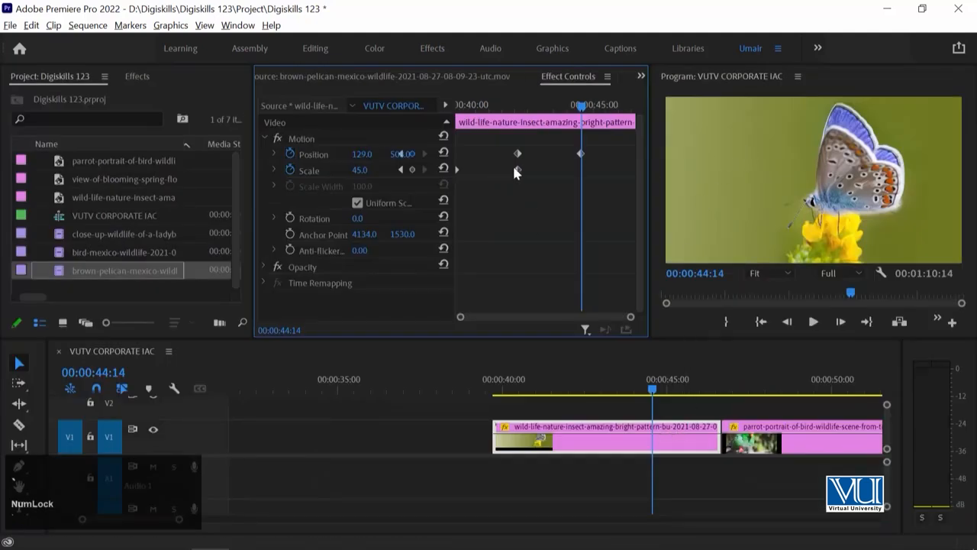
- Set the vertical Position of the last keyframe to -712 and play the clip to preview the upward move
mouse_move(391, 156)
mouse_down()
mouse_move(373, 156)
mouse_move(401, 154)
mouse_up()
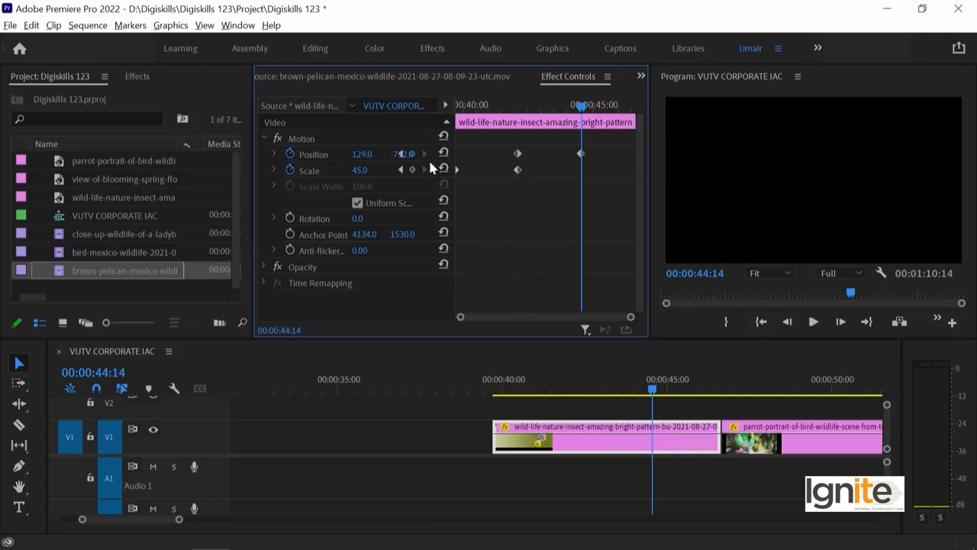
drag(488, 104, 404, 108)
key(space)
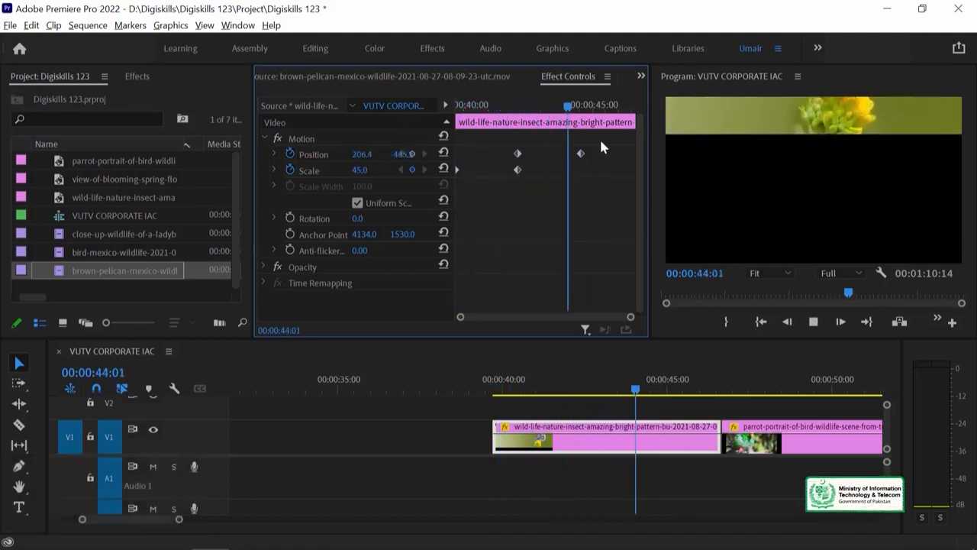
key(space)
- Increase the vertical Position of the keyframe at 00:00:44:14 to send the butterfly photo downward out of frame, and preview the clip
drag(506, 100, 575, 99)
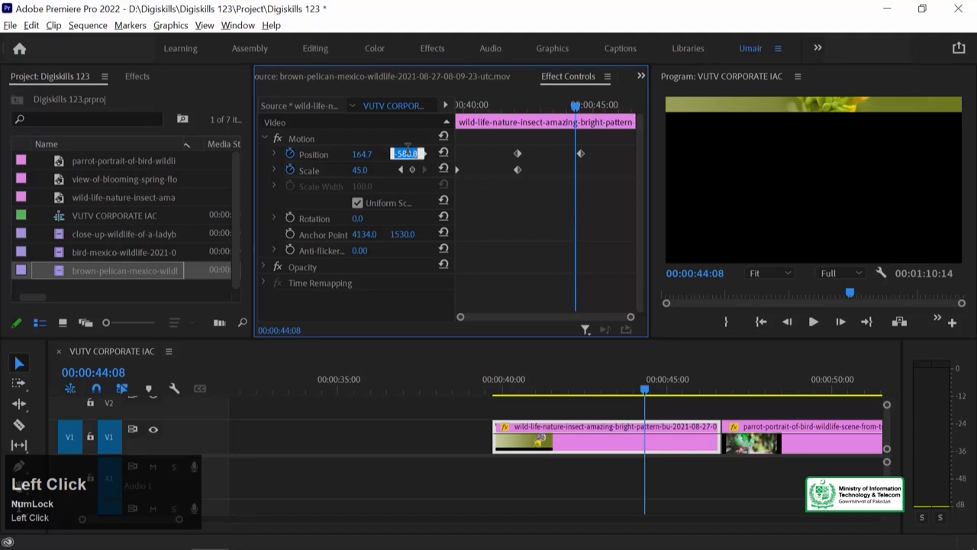
click(408, 142)
drag(577, 102, 585, 107)
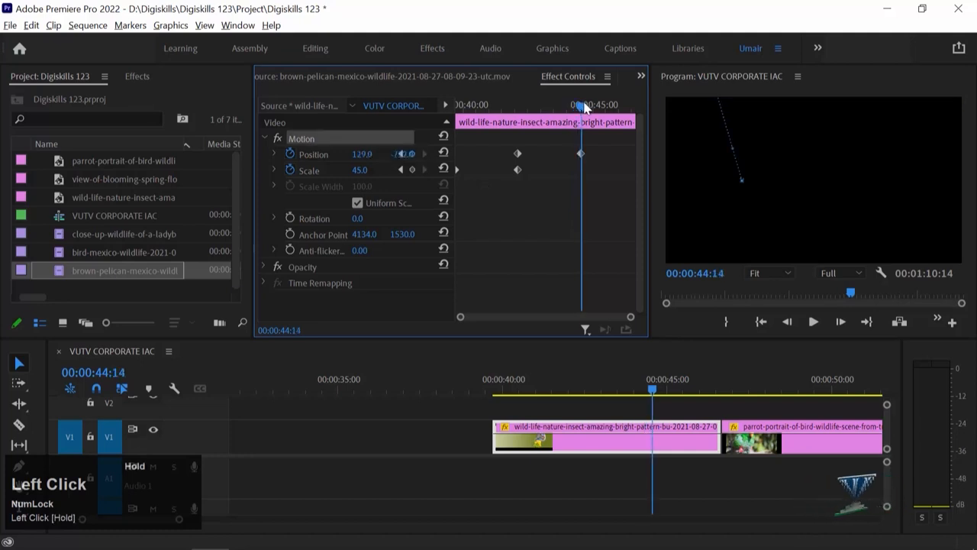
drag(402, 154, 406, 154)
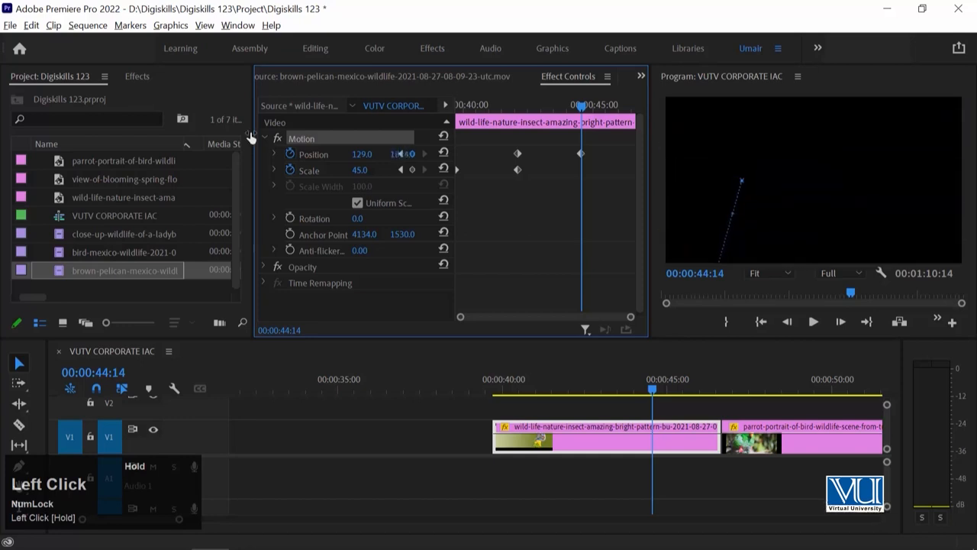
drag(503, 387, 496, 386)
key(space)
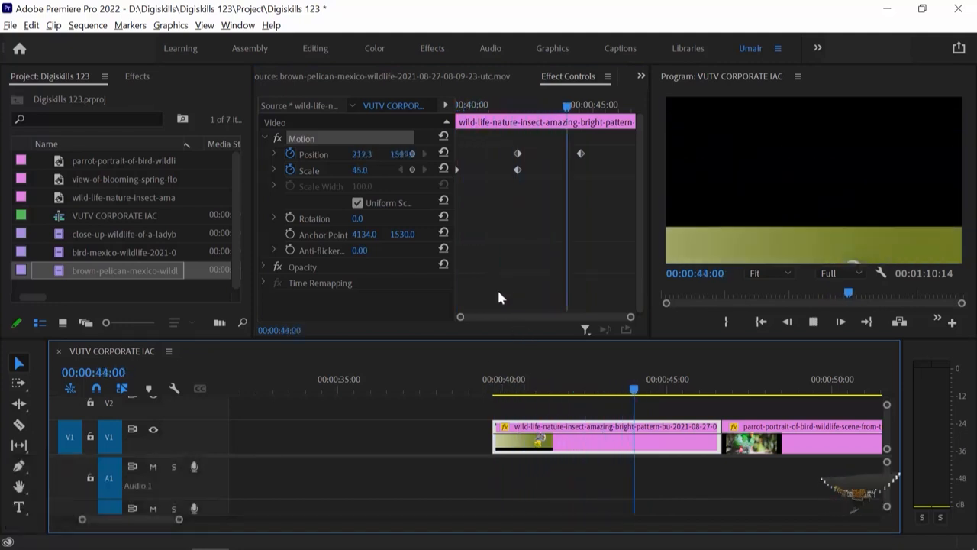
key(space)
- Bring the photo back into frame vertically at the last Position keyframe and enable Rotation keyframing at 00:00:40:22
click(401, 170)
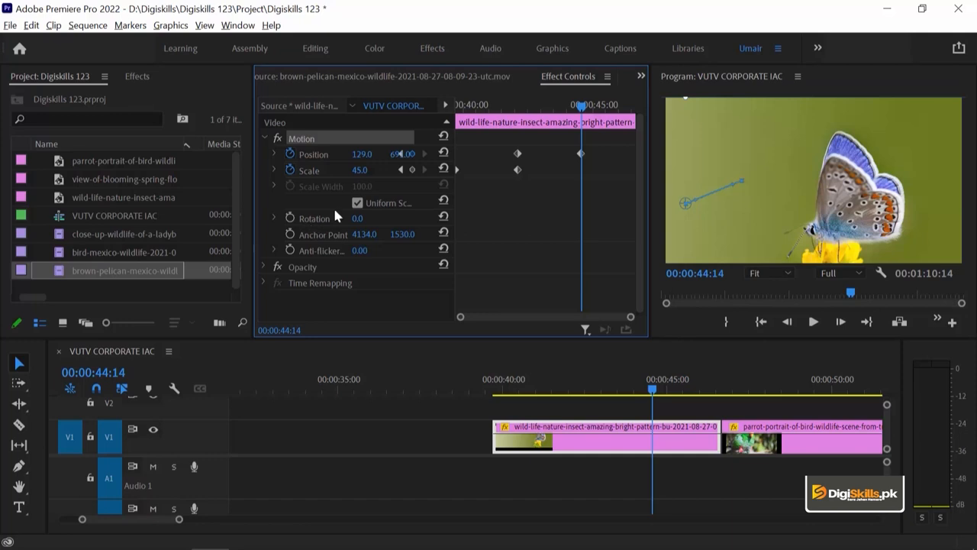
mouse_move(486, 107)
mouse_down()
mouse_move(463, 108)
mouse_move(488, 113)
mouse_up()
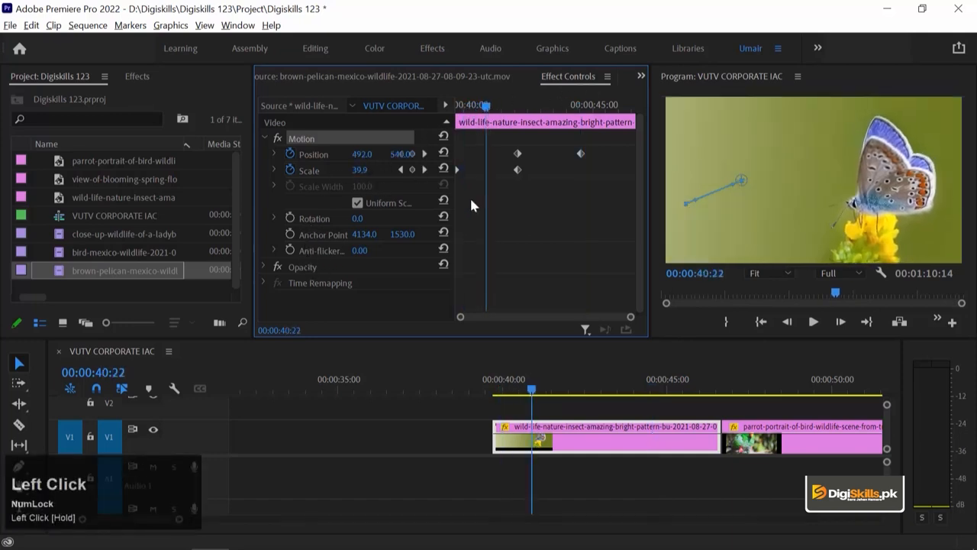
click(290, 218)
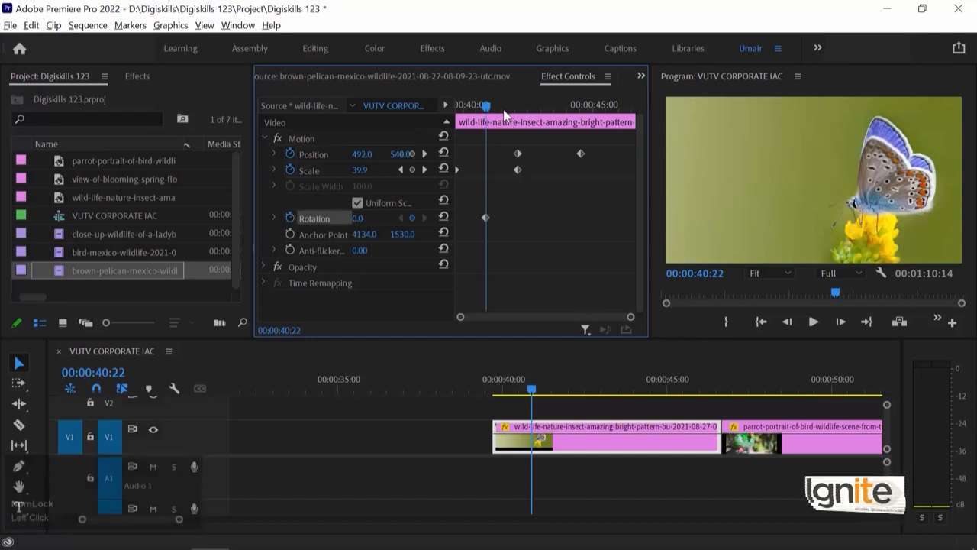
- Add a Rotation keyframe of -38° at 00:00:44:14 on the butterfly clip and play the clip from its start
drag(484, 108, 583, 113)
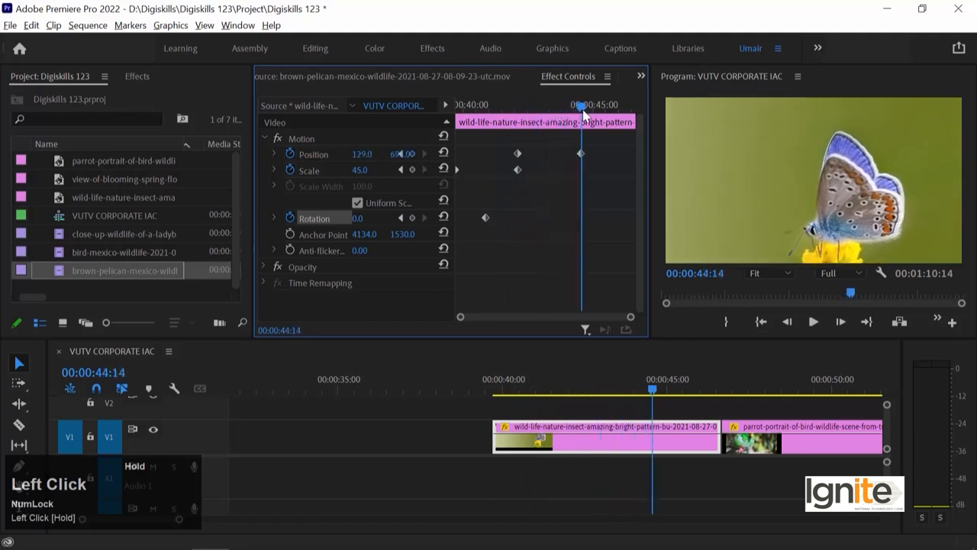
click(413, 220)
drag(355, 222, 326, 222)
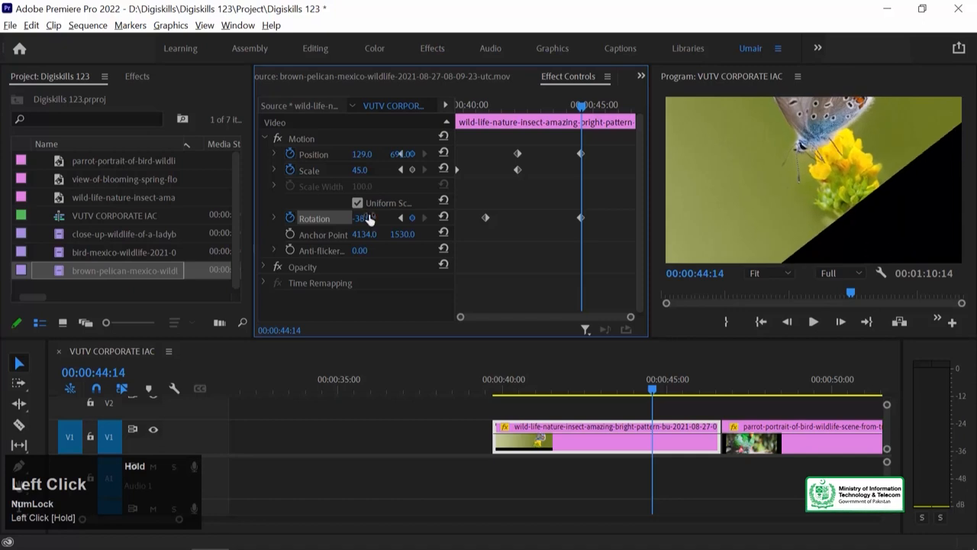
click(495, 387)
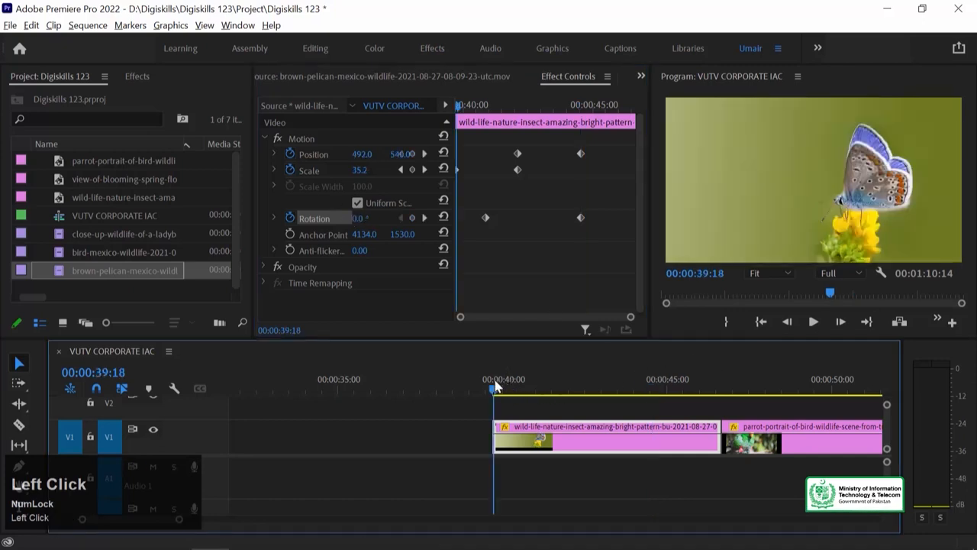
key(space)
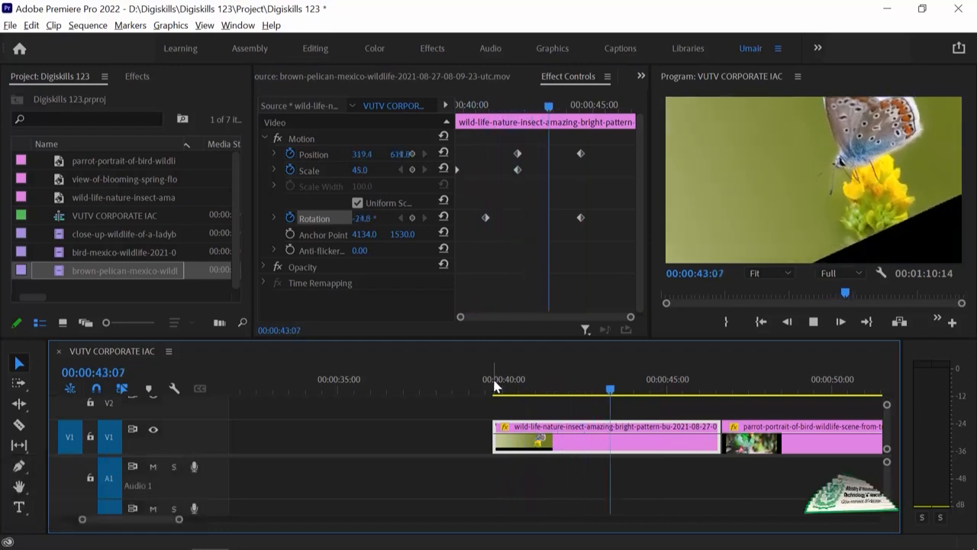
key(space)
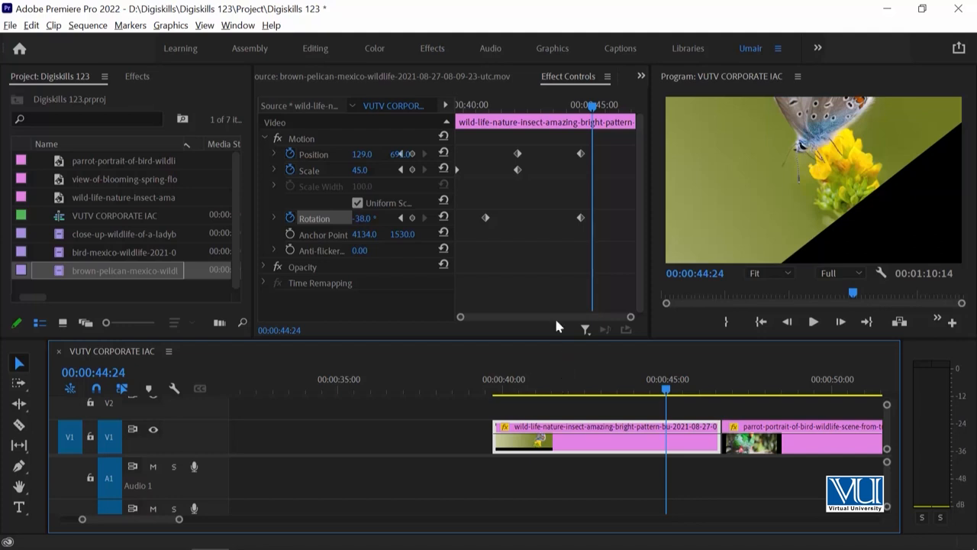
- Select the bird-mexico-wildlife clip and enable Position, Scale and Rotation keyframing at its first frame, 00:01:05:13
click(595, 382)
key(minus)
key(minus)
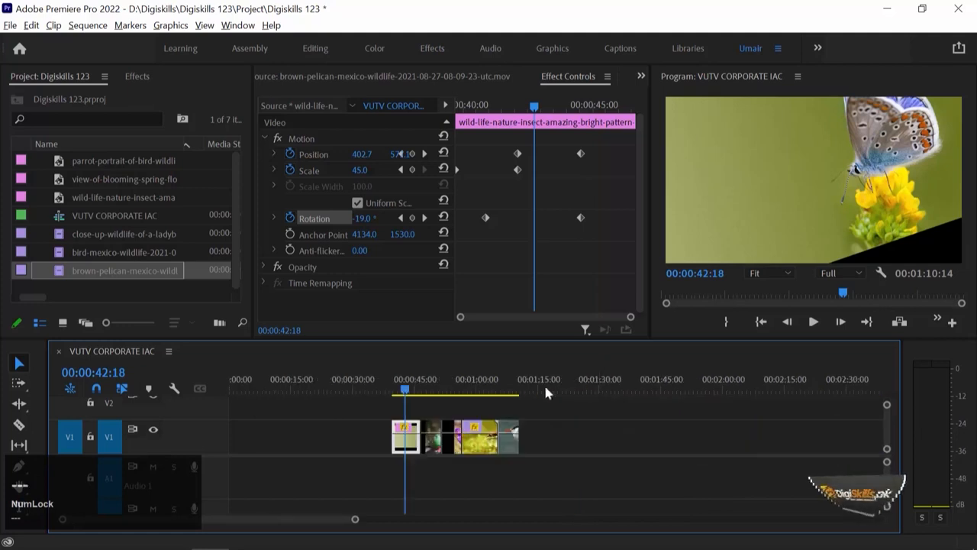
click(502, 382)
key(equal)
key(equal)
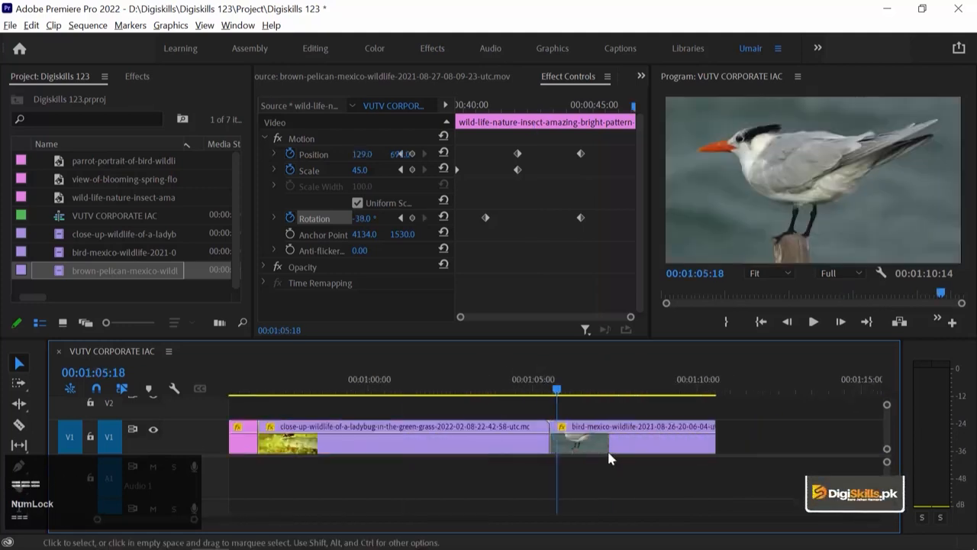
click(607, 443)
key(Up)
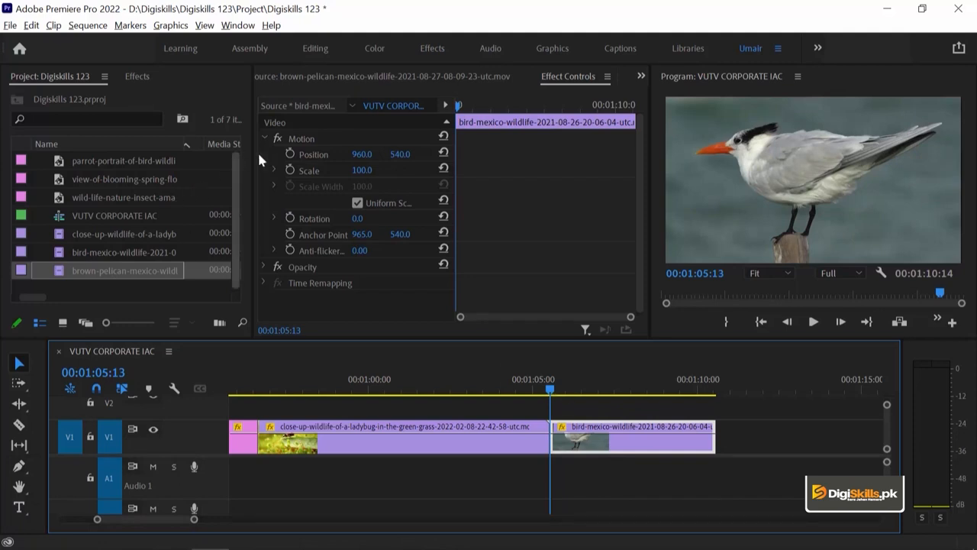
click(291, 154)
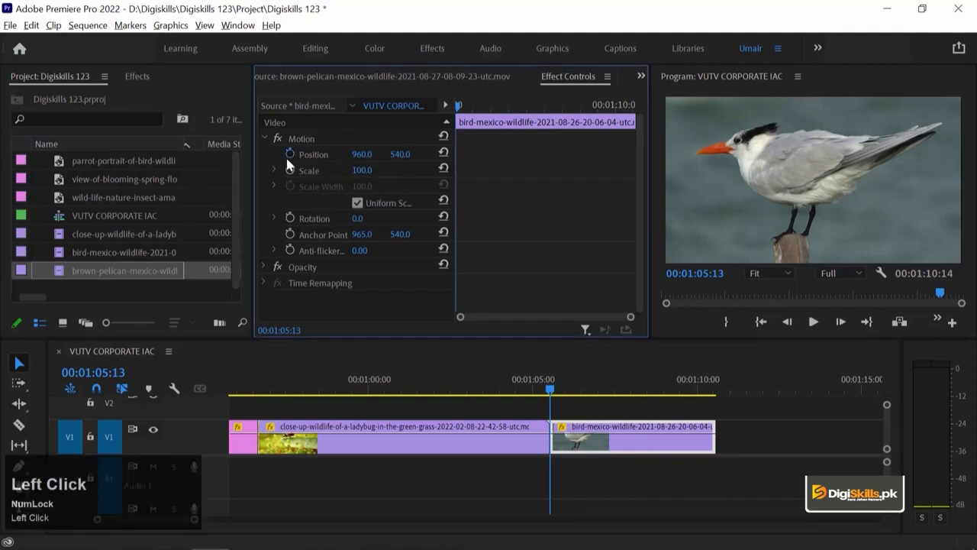
click(291, 218)
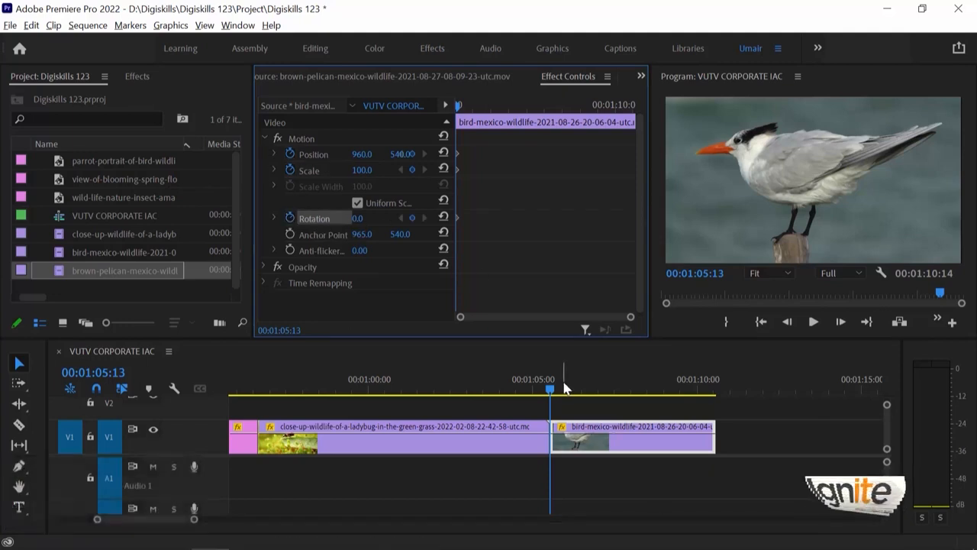
- At 00:01:09:11, keyframe the bird clip with Scale 166, Rotation -18° and horizontal Position 1395, shifting it slightly upward
drag(562, 388, 683, 388)
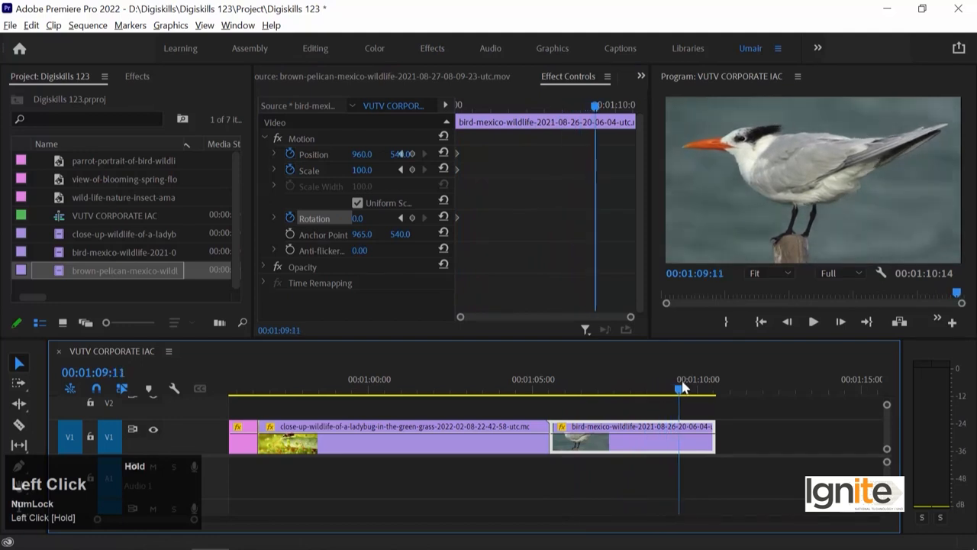
drag(362, 170, 391, 170)
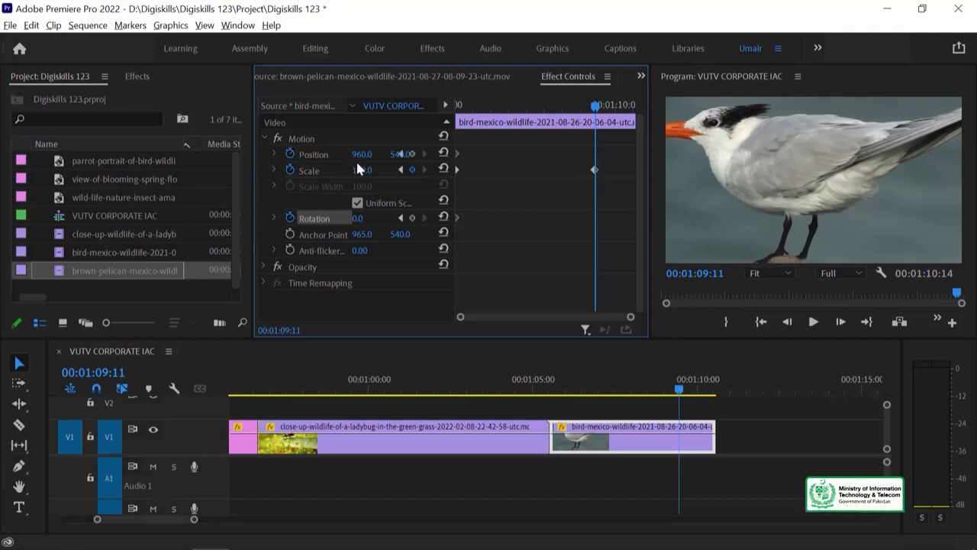
drag(358, 156, 538, 157)
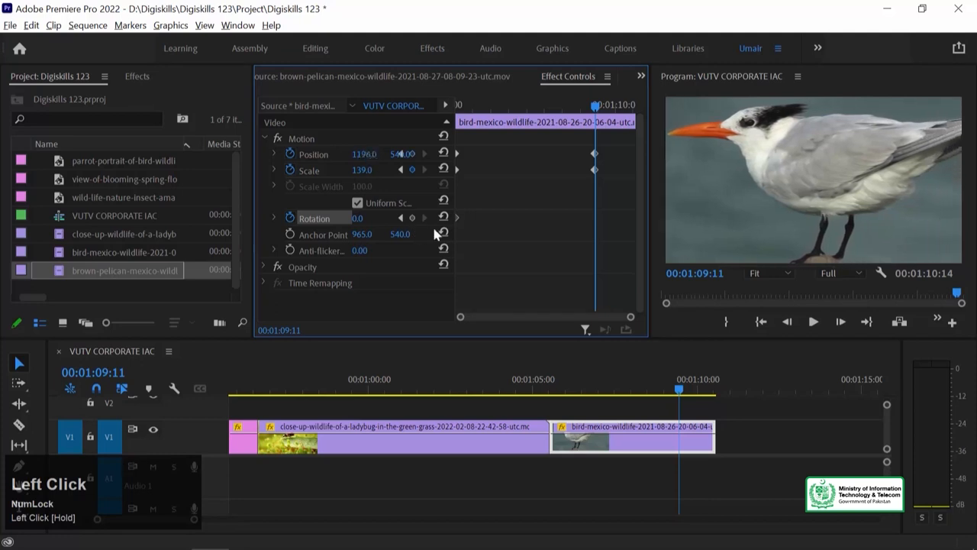
mouse_move(357, 218)
mouse_down()
mouse_move(367, 218)
mouse_move(343, 219)
mouse_up()
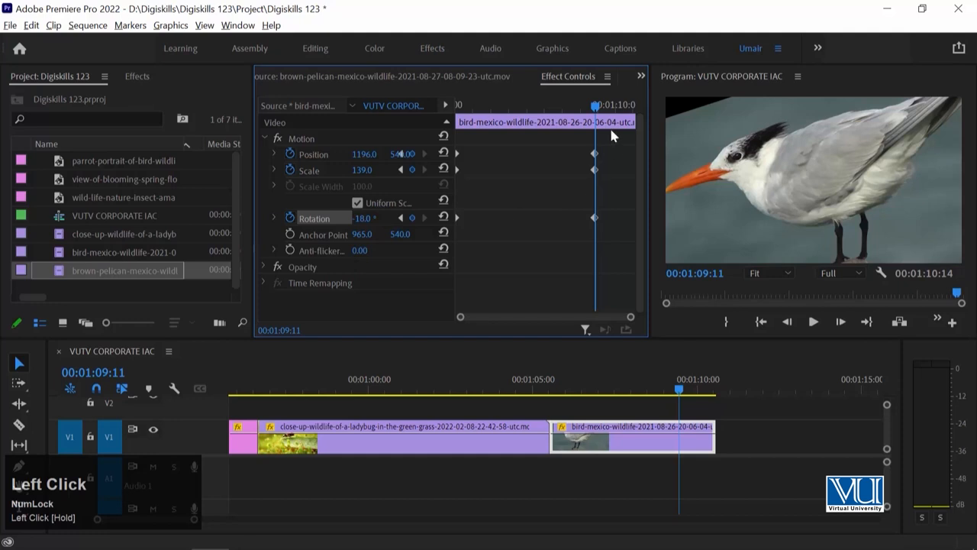
mouse_move(365, 169)
mouse_down()
mouse_move(438, 154)
mouse_move(370, 158)
mouse_up()
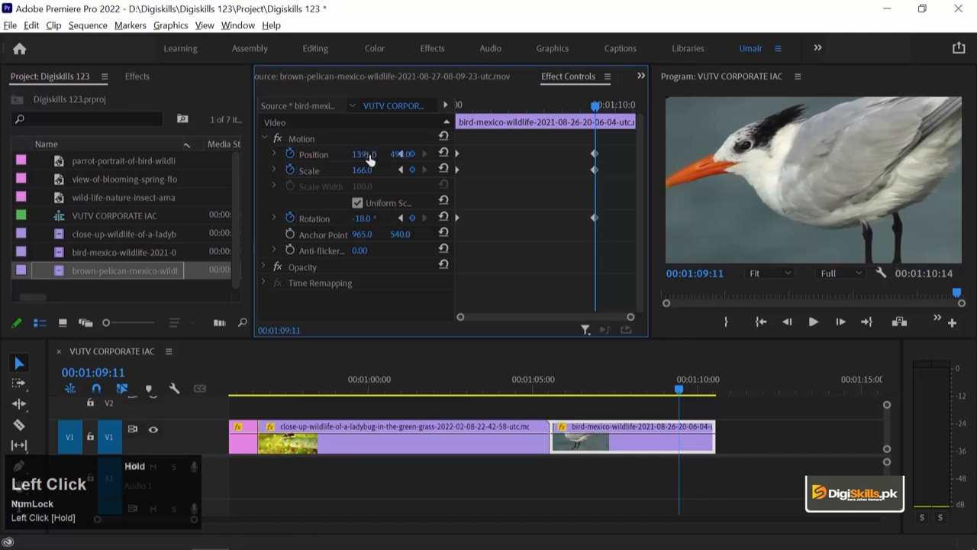
- Play the bird clip from its first frame at 00:01:05:13 to preview the combined position, scale and rotation animation
drag(589, 384, 552, 385)
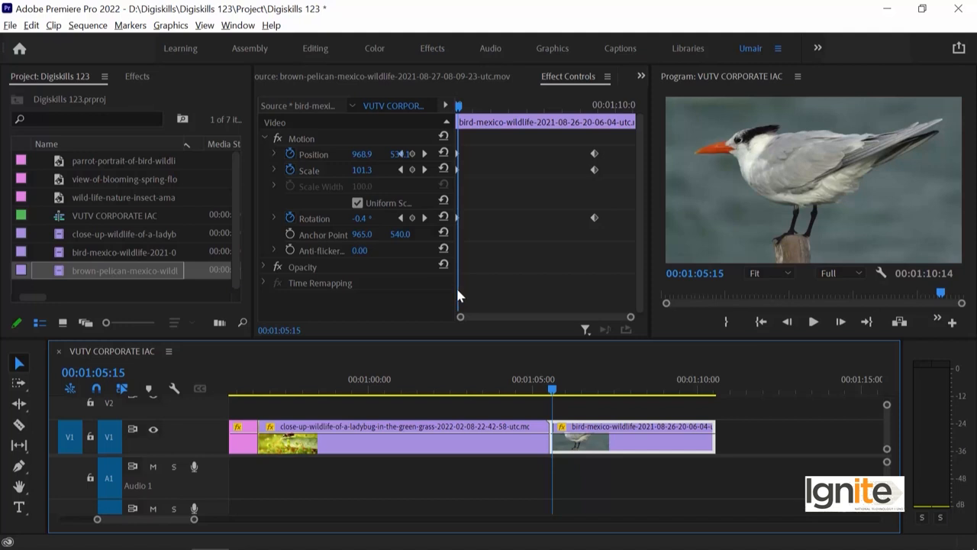
click(588, 452)
key(Left)
key(Left)
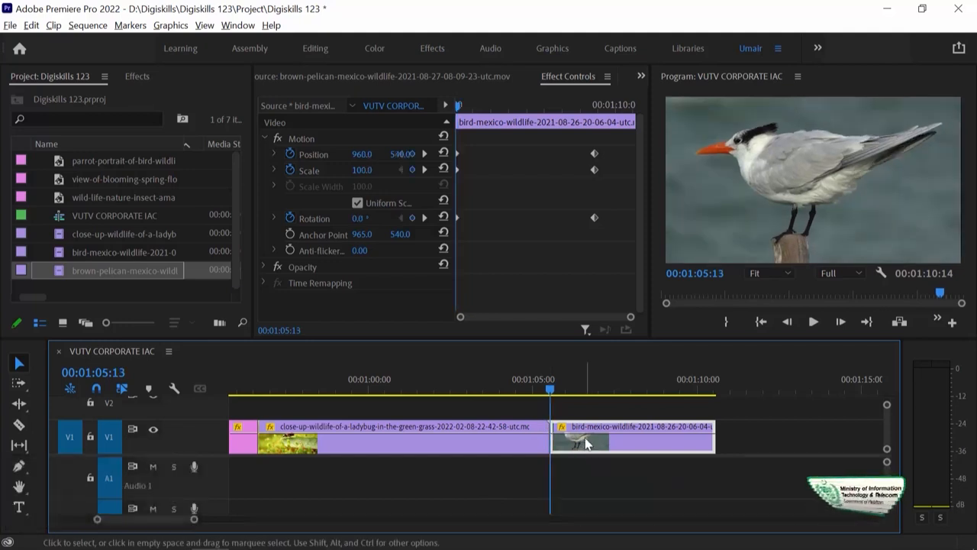
key(space)
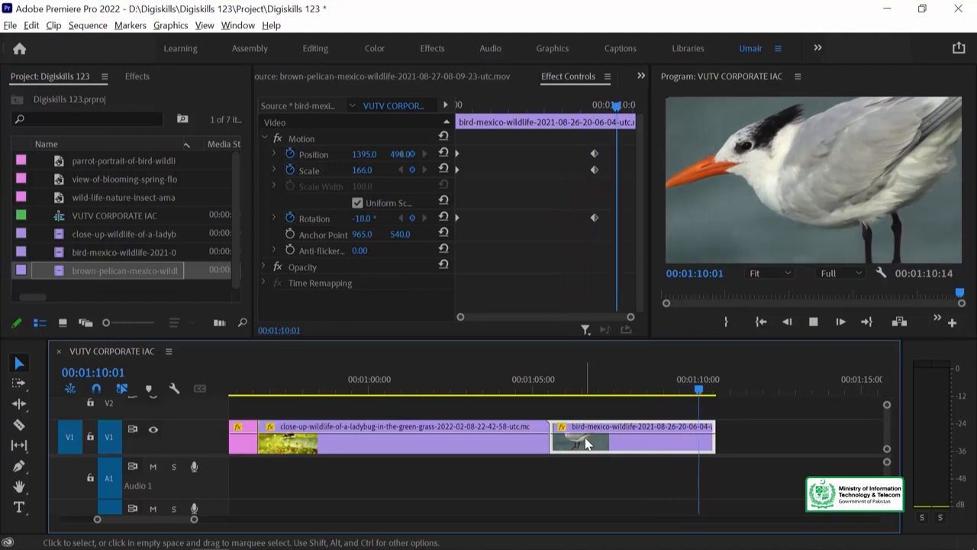
key(space)
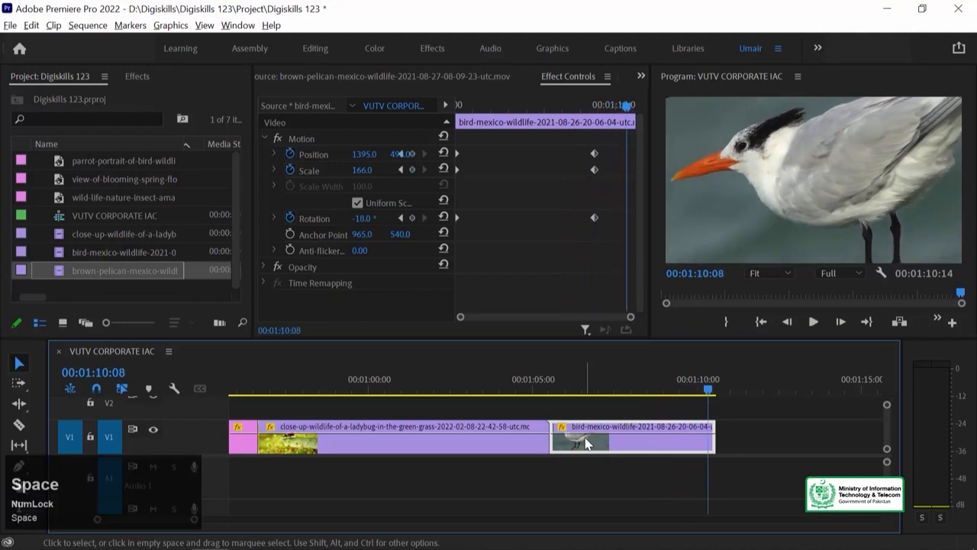